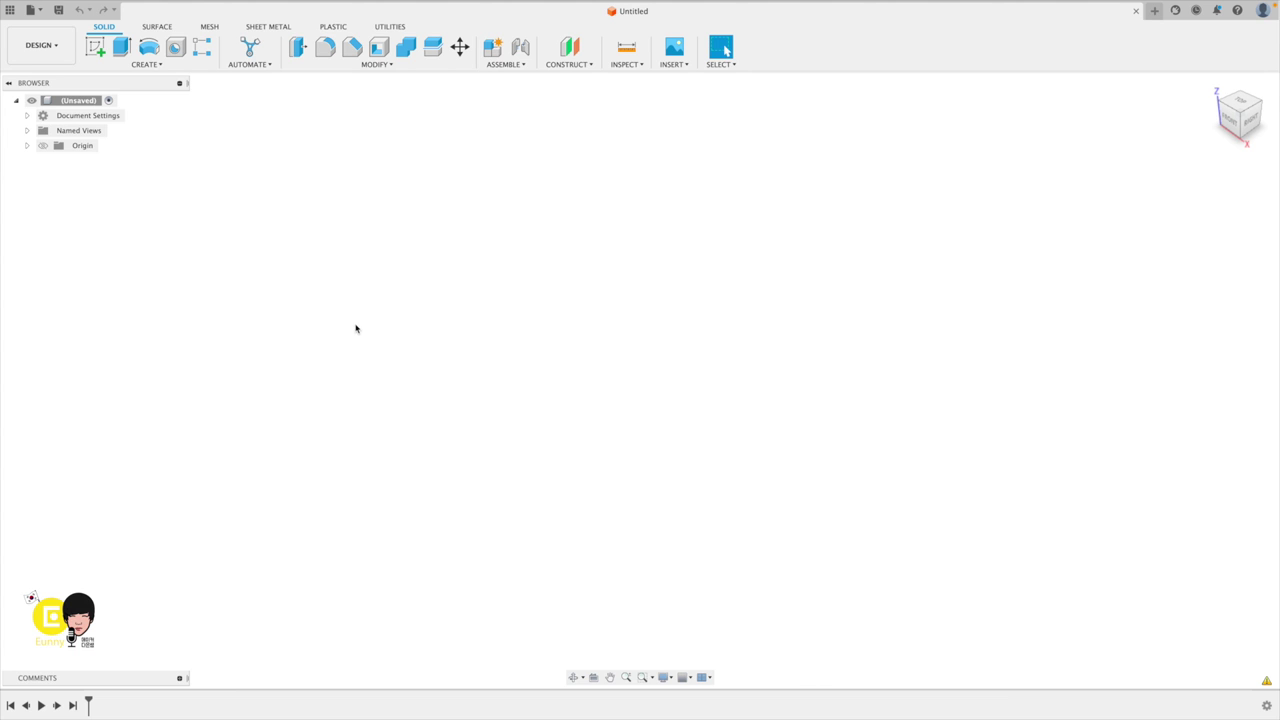
Run the SpurGear sample script from Utilities > Add-Ins to bring up the Spur Gear dialog.
{"action": "left_click", "coordinate": [400, 28]}
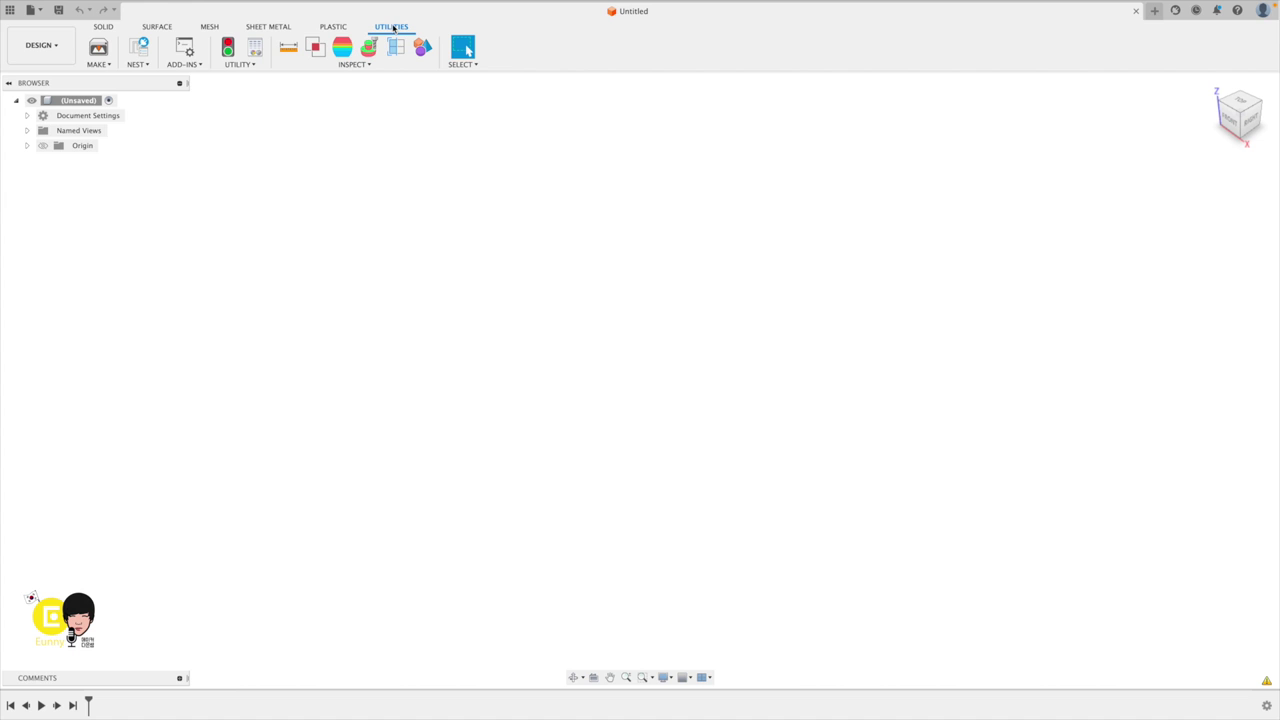
{"action": "left_click", "coordinate": [188, 51]}
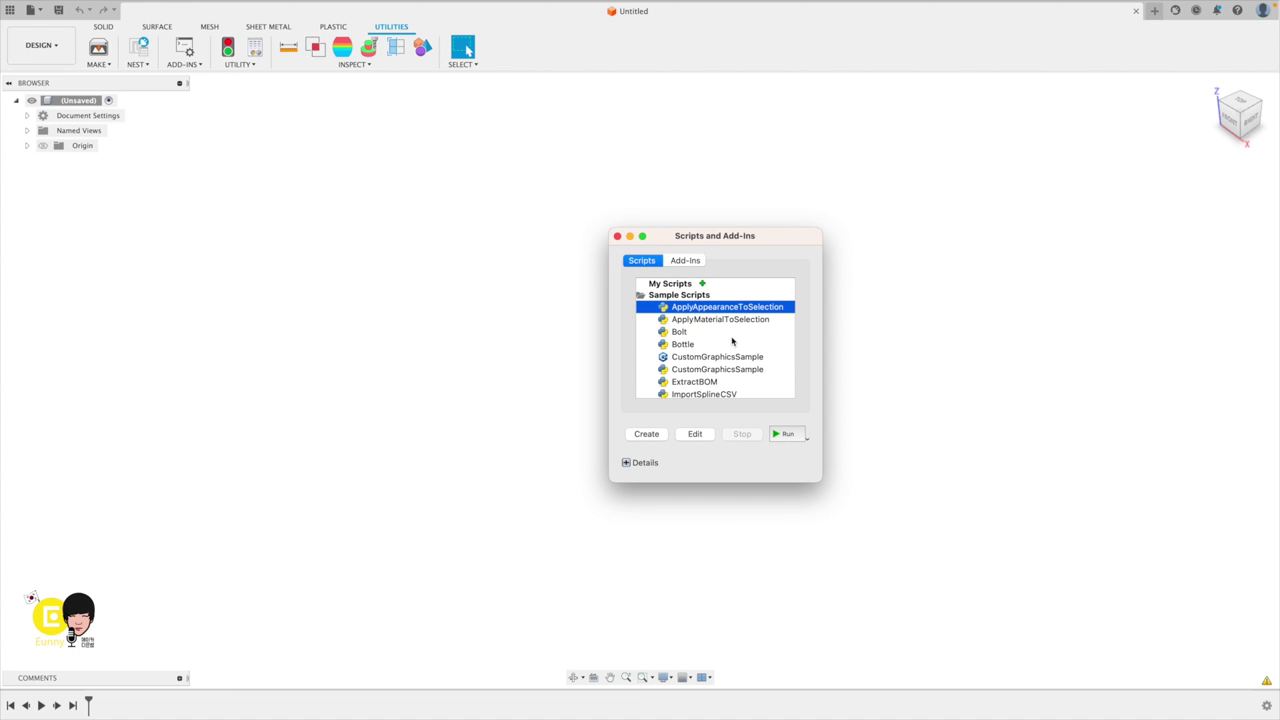
{"action": "scroll", "coordinate": [732, 341], "scroll_direction": "down", "scroll_amount": 4}
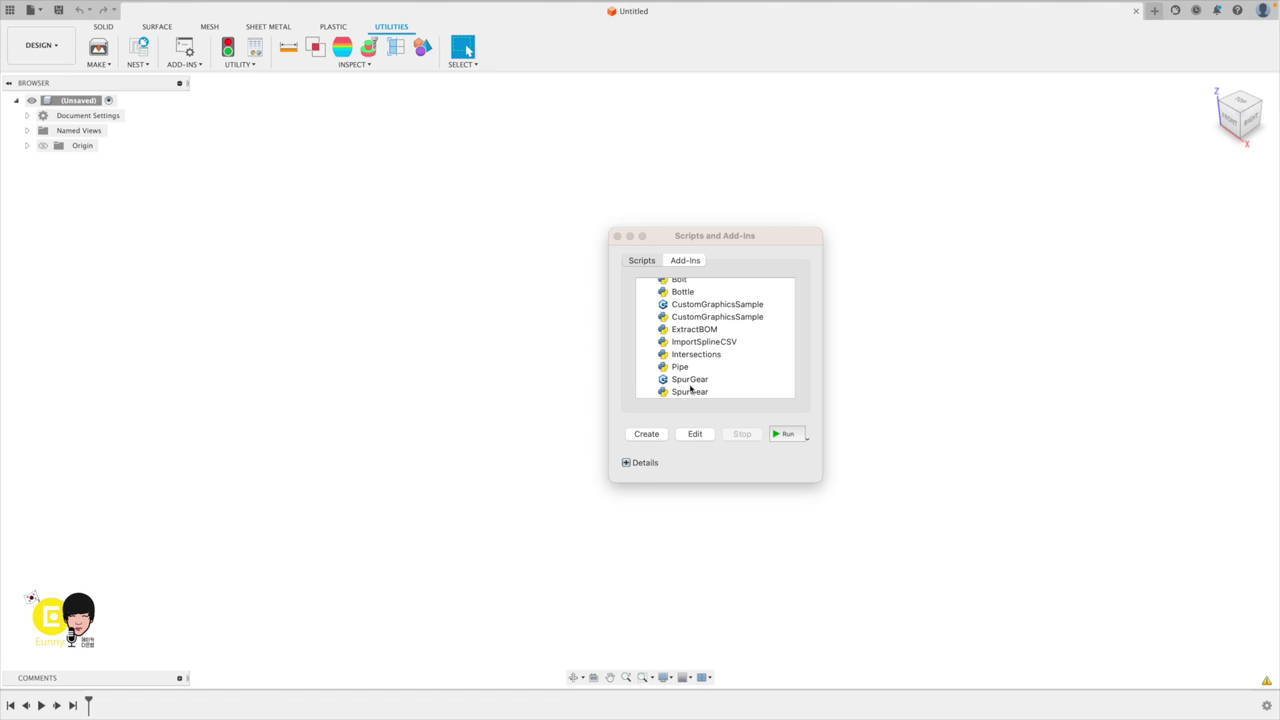
{"action": "left_click", "coordinate": [697, 381]}
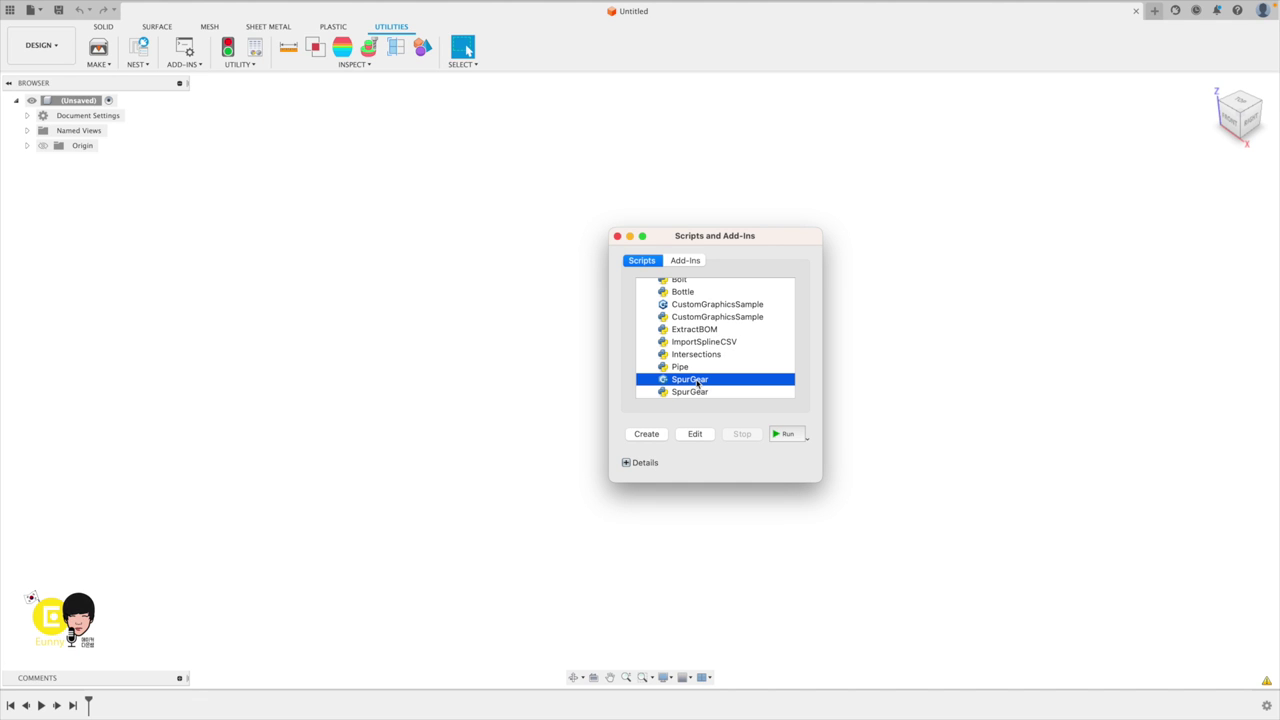
{"action": "left_click", "coordinate": [789, 435]}
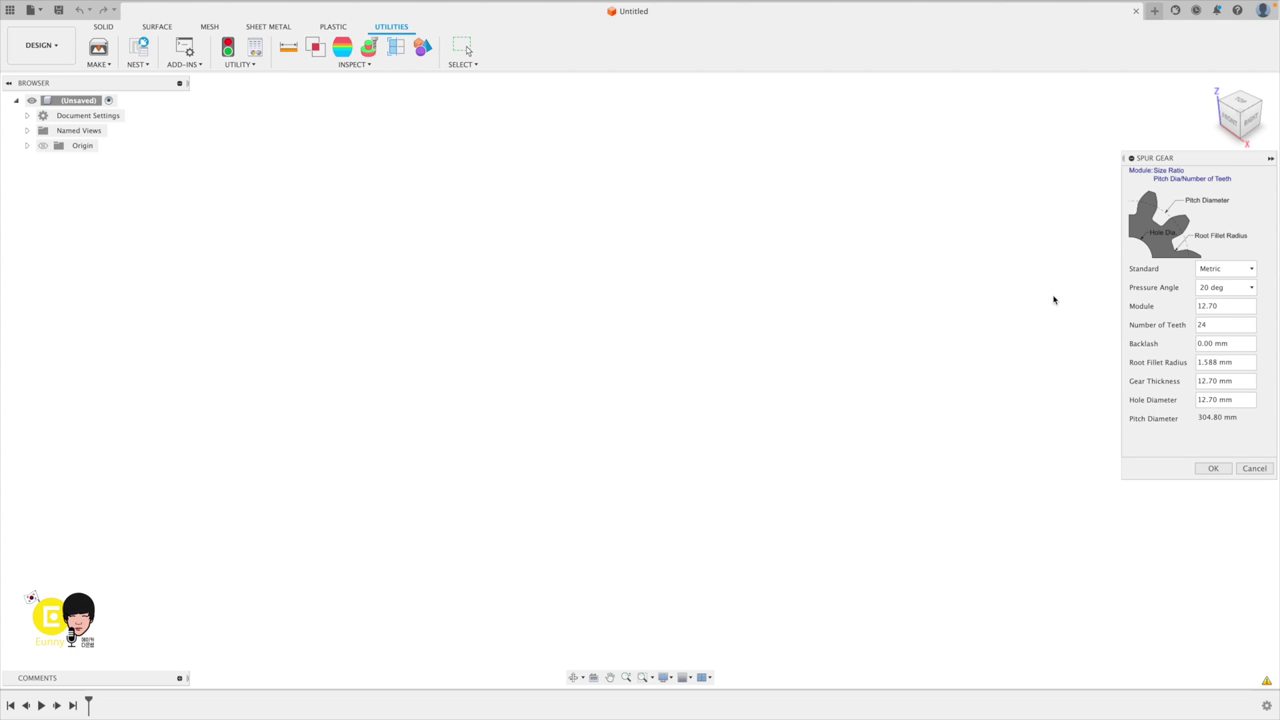
In the Spur Gear dialog, set the module to 10 and the number of teeth to 20.
{"action": "left_click", "coordinate": [1234, 308]}
{"action": "left_click_drag", "start_coordinate": [1234, 308], "coordinate": [1162, 306]}
{"action": "type", "text": "10"}
{"action": "left_click", "coordinate": [1215, 322]}
{"action": "left_click_drag", "start_coordinate": [1220, 322], "coordinate": [1174, 323]}
{"action": "left_click", "coordinate": [1226, 304]}
{"action": "left_click", "coordinate": [1215, 324]}
{"action": "left_click", "coordinate": [1219, 305]}
{"action": "left_click", "coordinate": [1218, 322]}
{"action": "left_click", "coordinate": [1218, 305]}
{"action": "left_click", "coordinate": [1212, 324]}
Set hole diameter 10 mm and gear thickness 15 mm, then generate the gear.
{"action": "double_click", "coordinate": [1218, 400]}
{"action": "type", "text": "10"}
{"action": "double_click", "coordinate": [1218, 381]}
{"action": "type", "text": "15mm"}
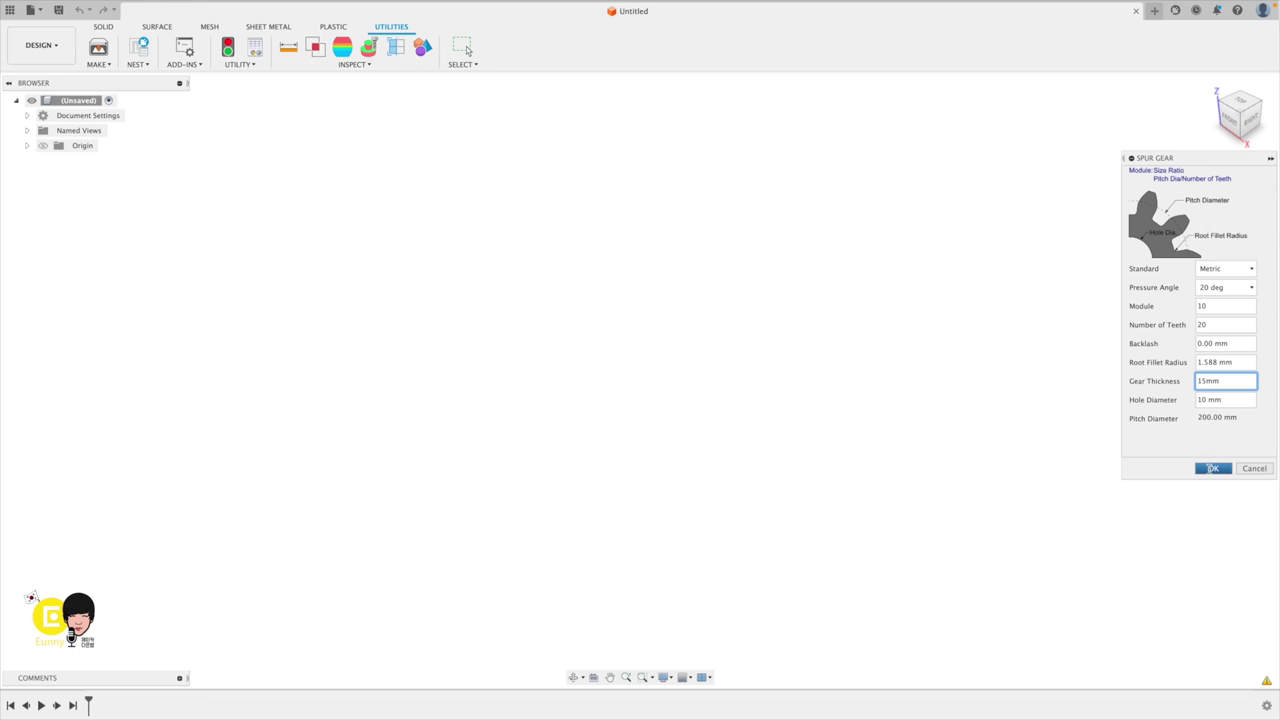
{"action": "left_click", "coordinate": [1212, 468]}
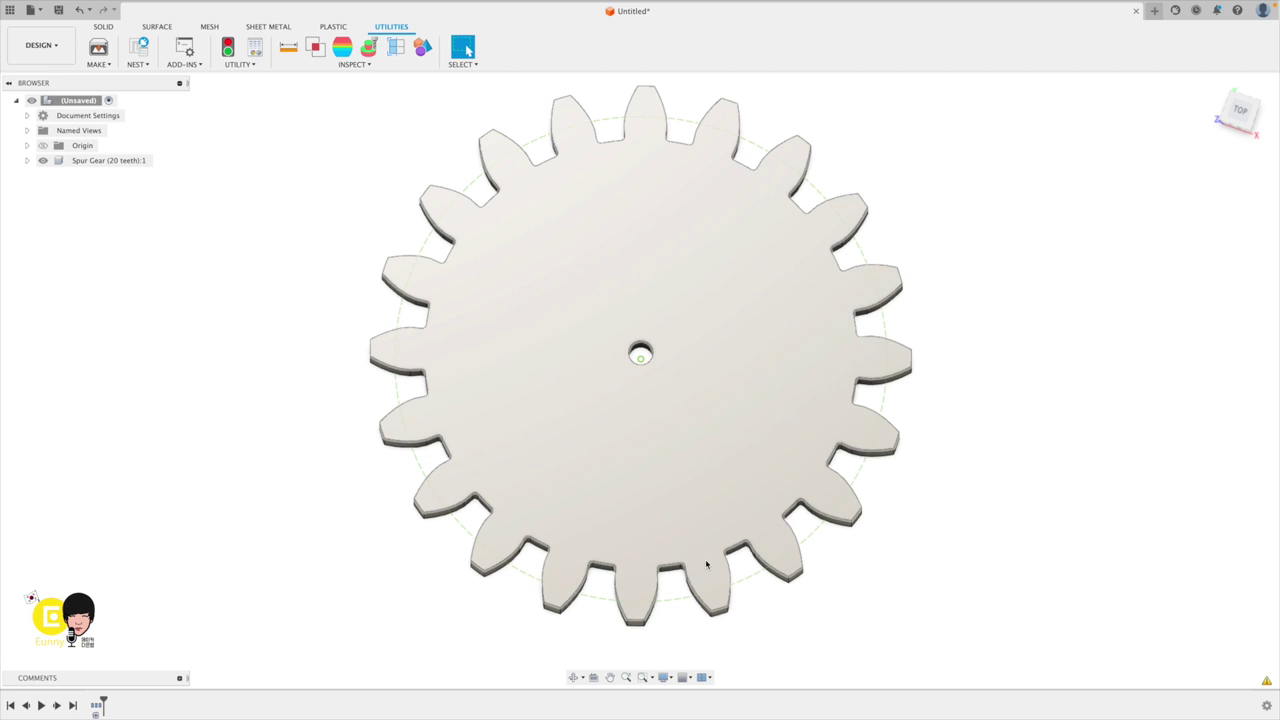
Tilt the view from Top to an angled top/front view showing the gear's thickness and teeth.
{"action": "scroll", "coordinate": [706, 565], "scroll_direction": "down", "scroll_amount": 5, "text": "shift"}
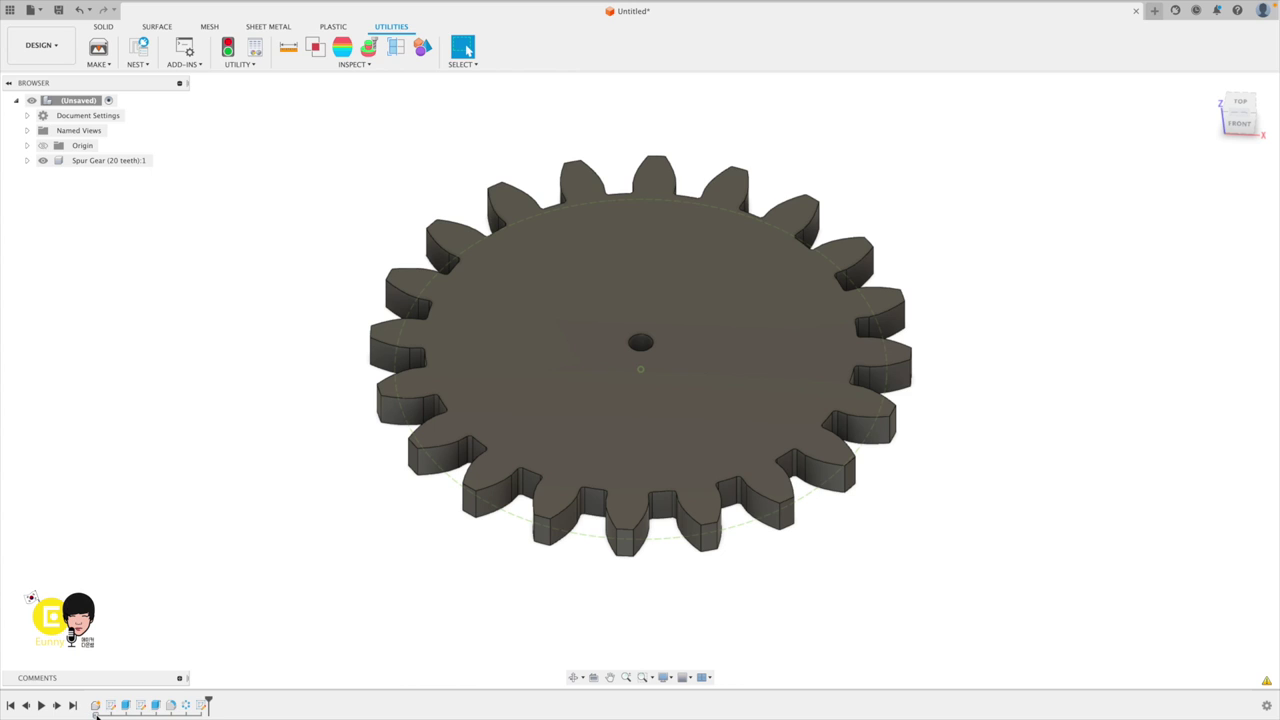
{"action": "left_click", "coordinate": [96, 711]}
{"action": "double_click", "coordinate": [112, 706]}
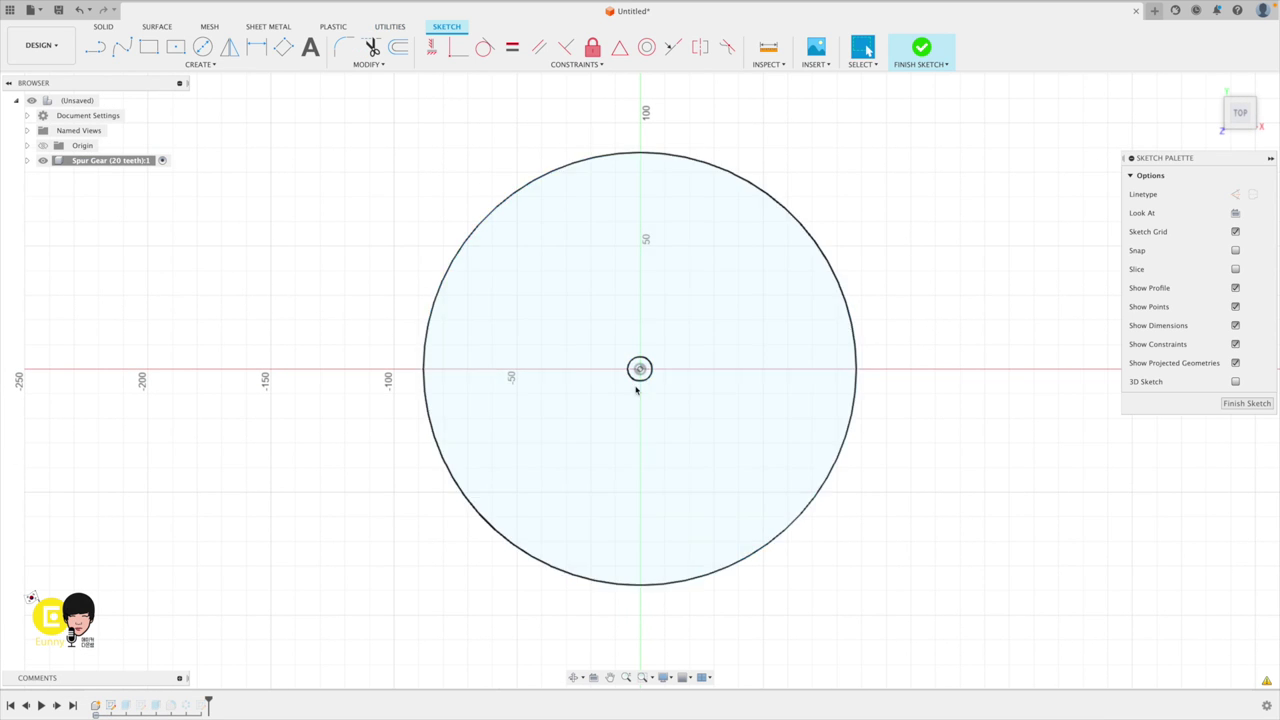
{"action": "left_click", "coordinate": [920, 55]}
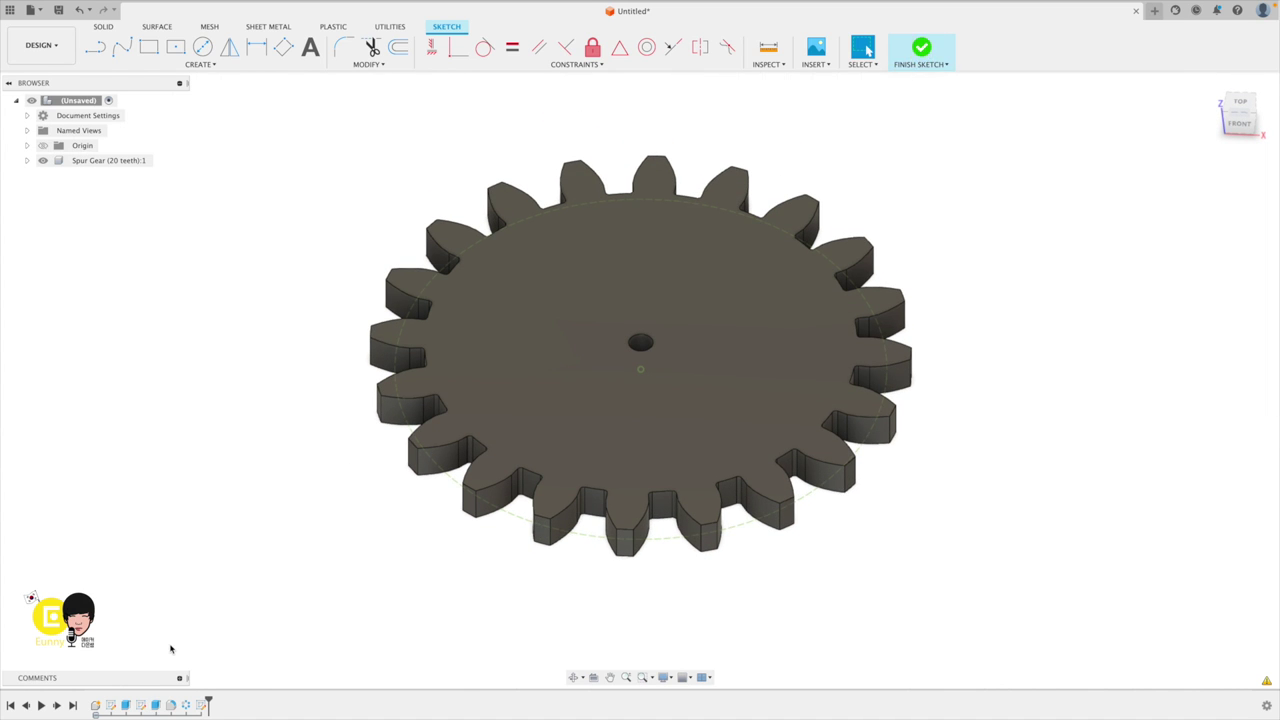
{"action": "double_click", "coordinate": [142, 706]}
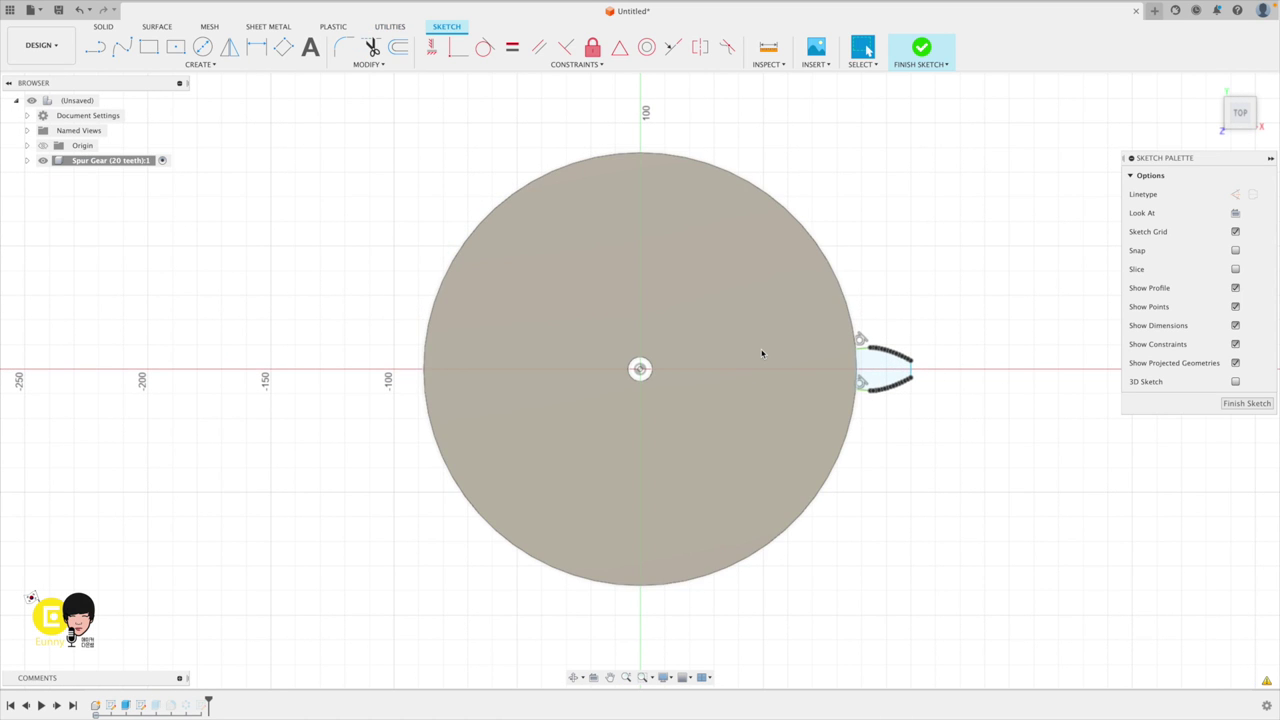
{"action": "left_click", "coordinate": [916, 46]}
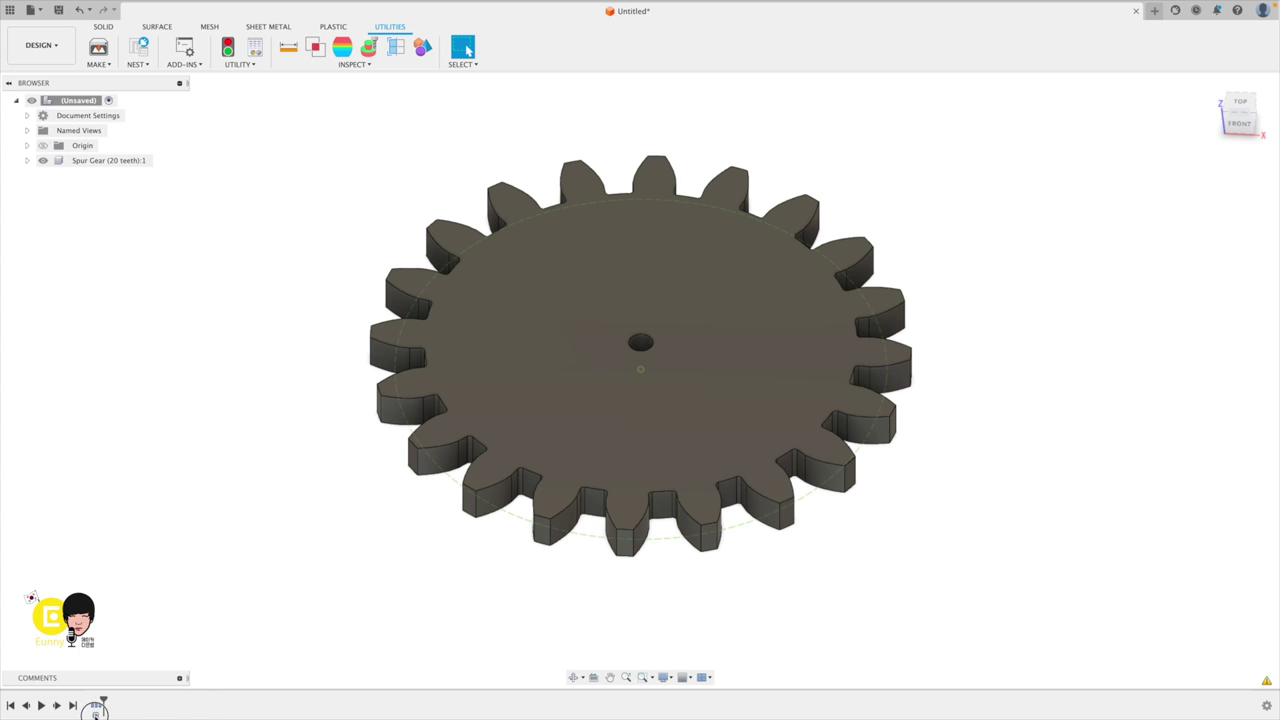
In the gear sketch, dimension the centre hole circle to 40 mm diameter and finish the sketch.
{"action": "double_click", "coordinate": [113, 706]}
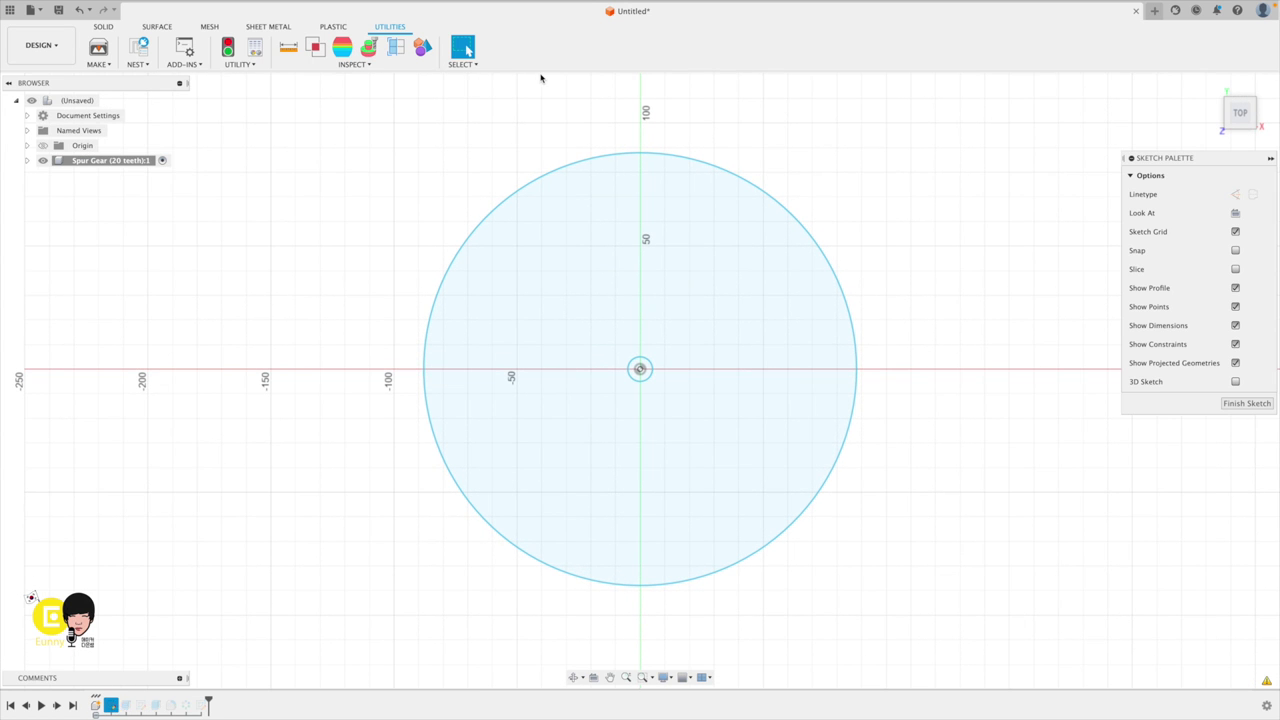
{"action": "left_click", "coordinate": [257, 47]}
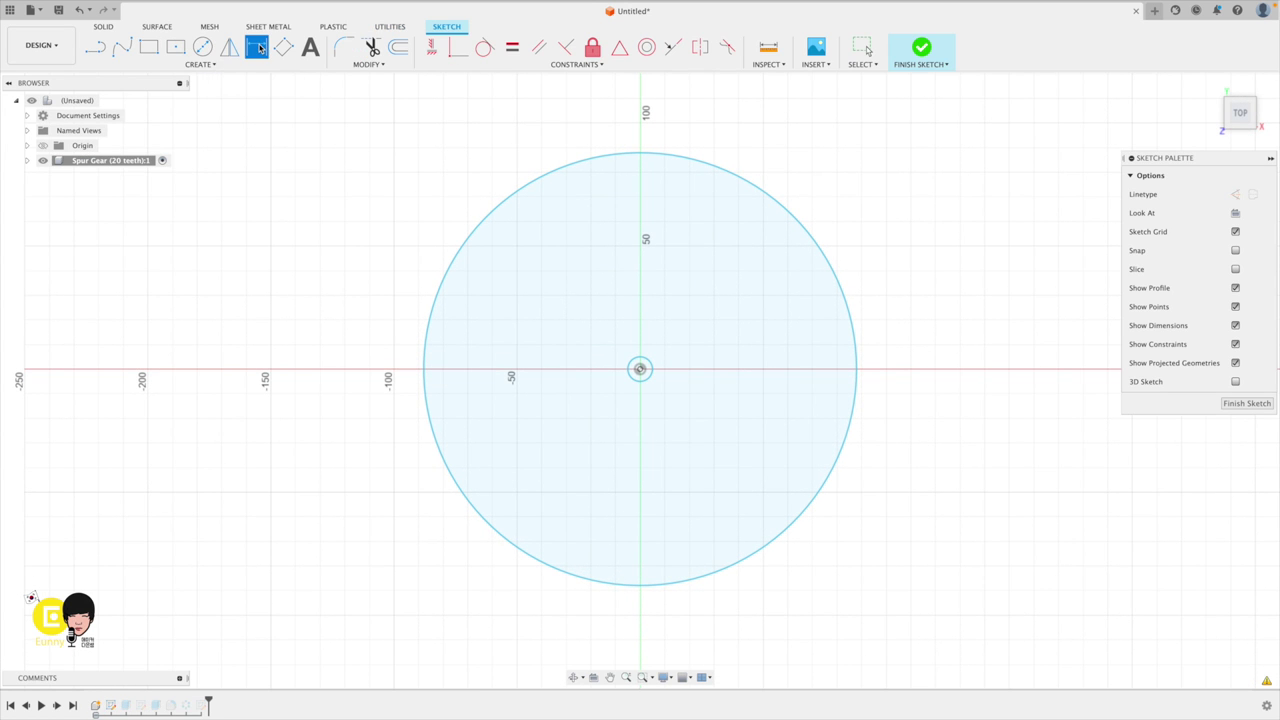
{"action": "left_click", "coordinate": [646, 376]}
{"action": "left_click", "coordinate": [697, 418]}
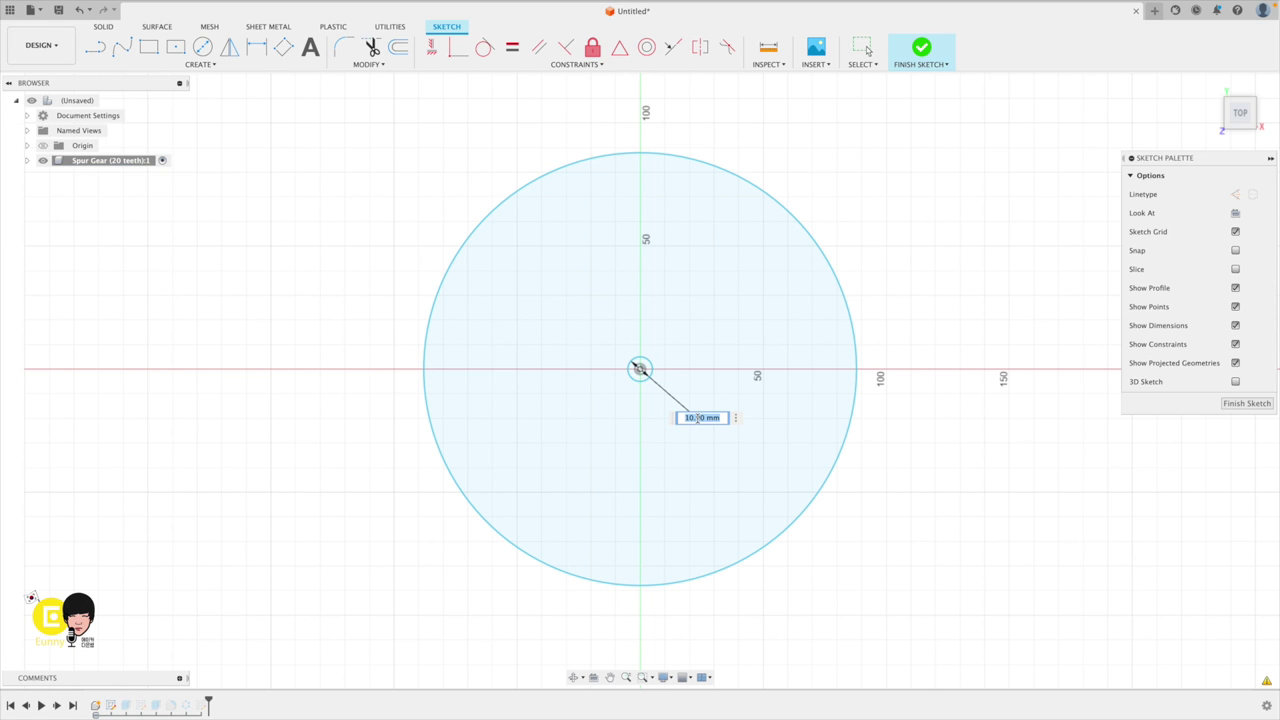
{"action": "type", "text": "40"}
{"action": "key", "text": "Return"}
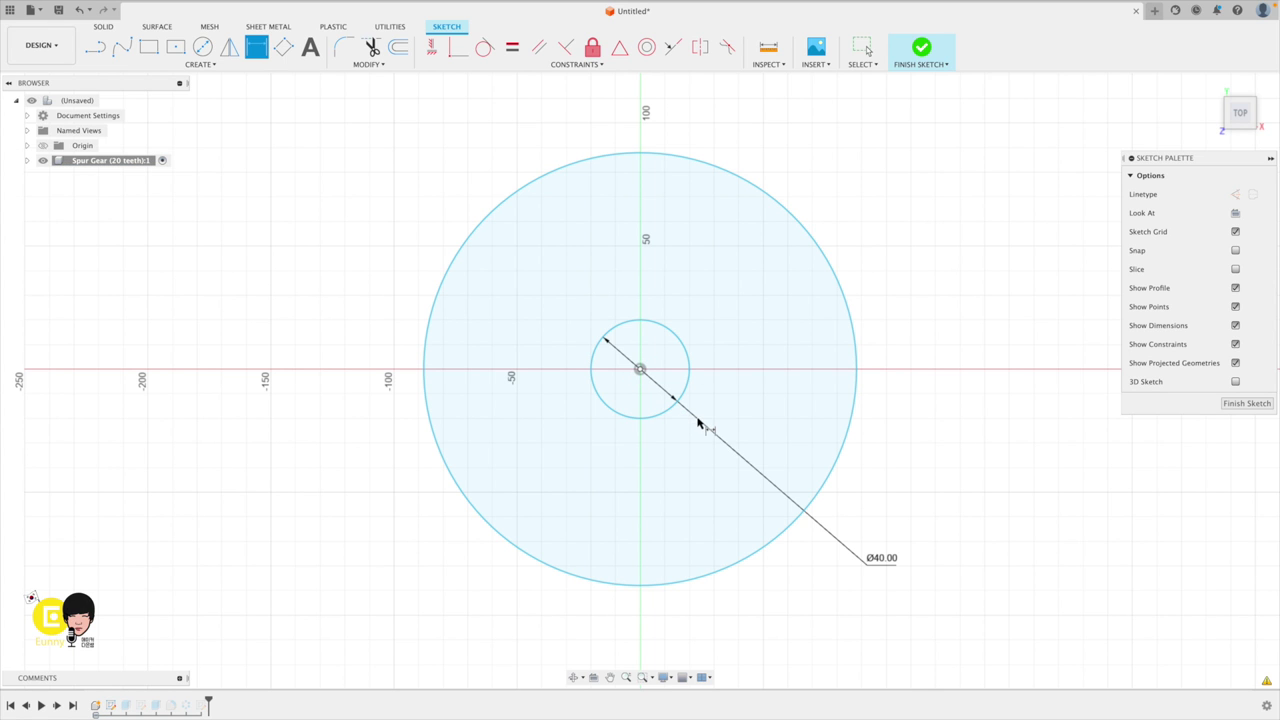
{"action": "left_click", "coordinate": [921, 47]}
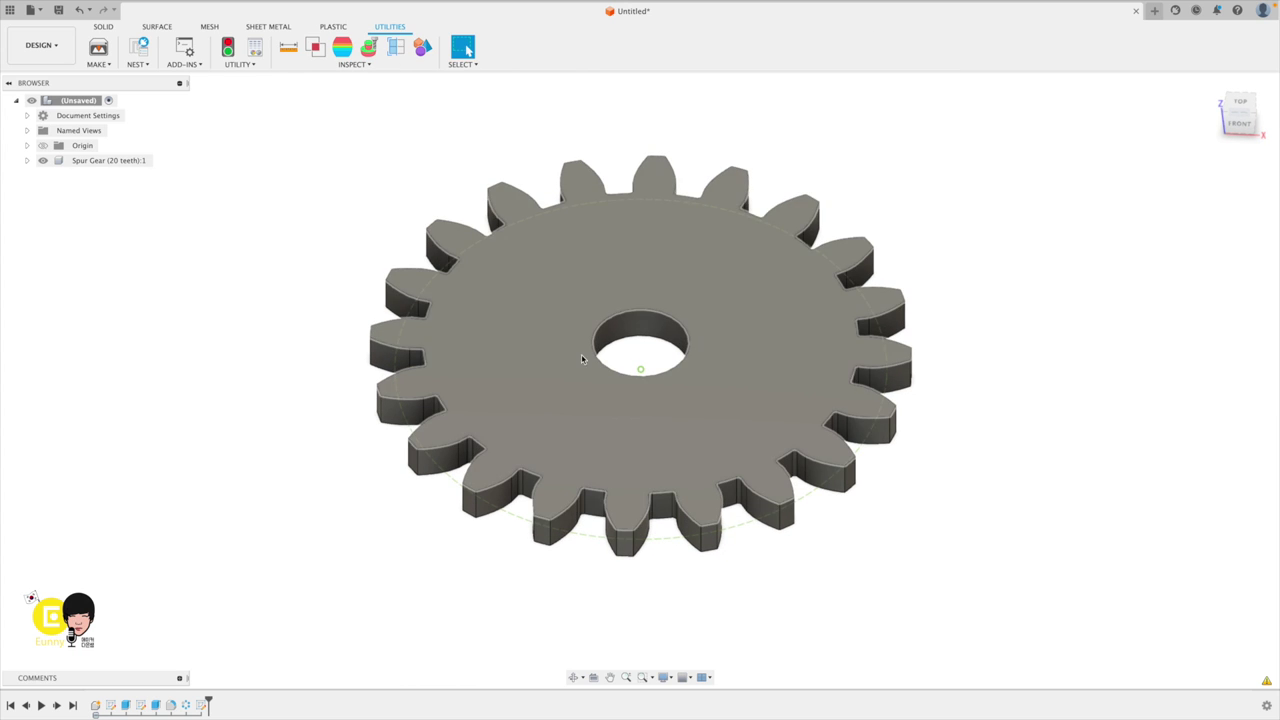
Reopen the gear sketch, dimension the outer circle to 200 mm diameter, and finish the sketch.
{"action": "double_click", "coordinate": [111, 705]}
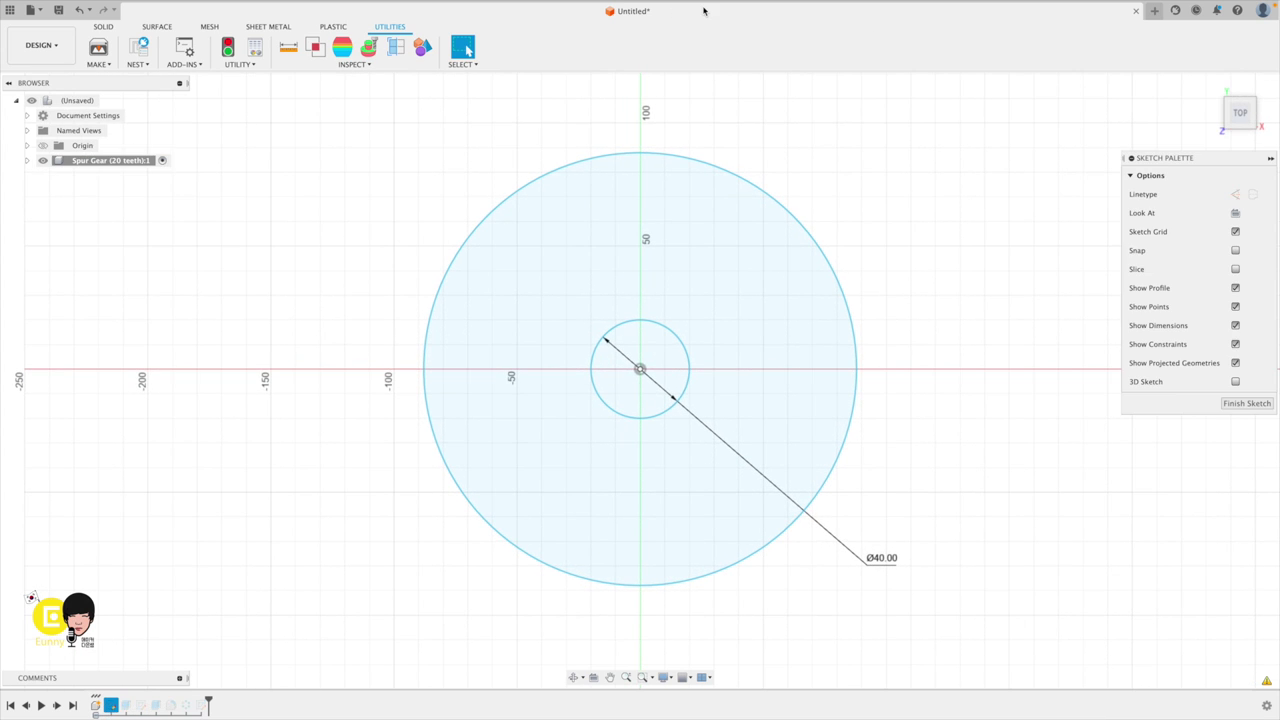
{"action": "left_click", "coordinate": [264, 55]}
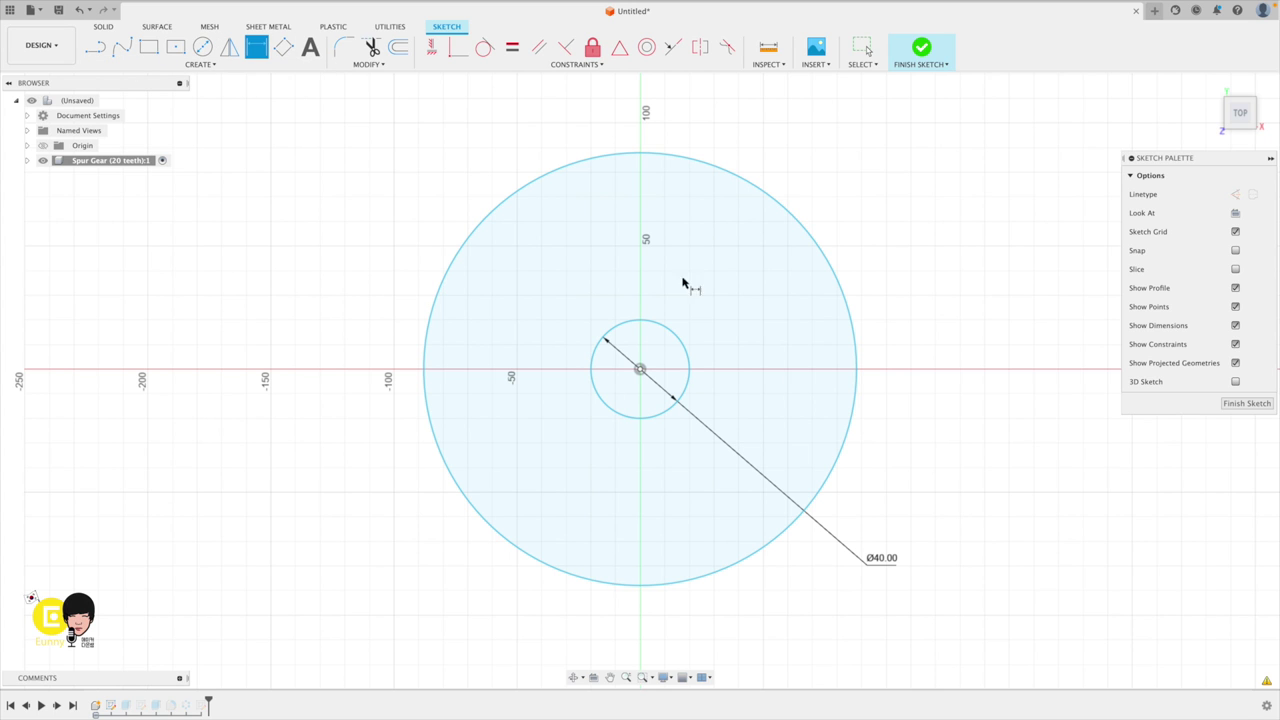
{"action": "left_click", "coordinate": [856, 358]}
{"action": "left_click", "coordinate": [910, 336]}
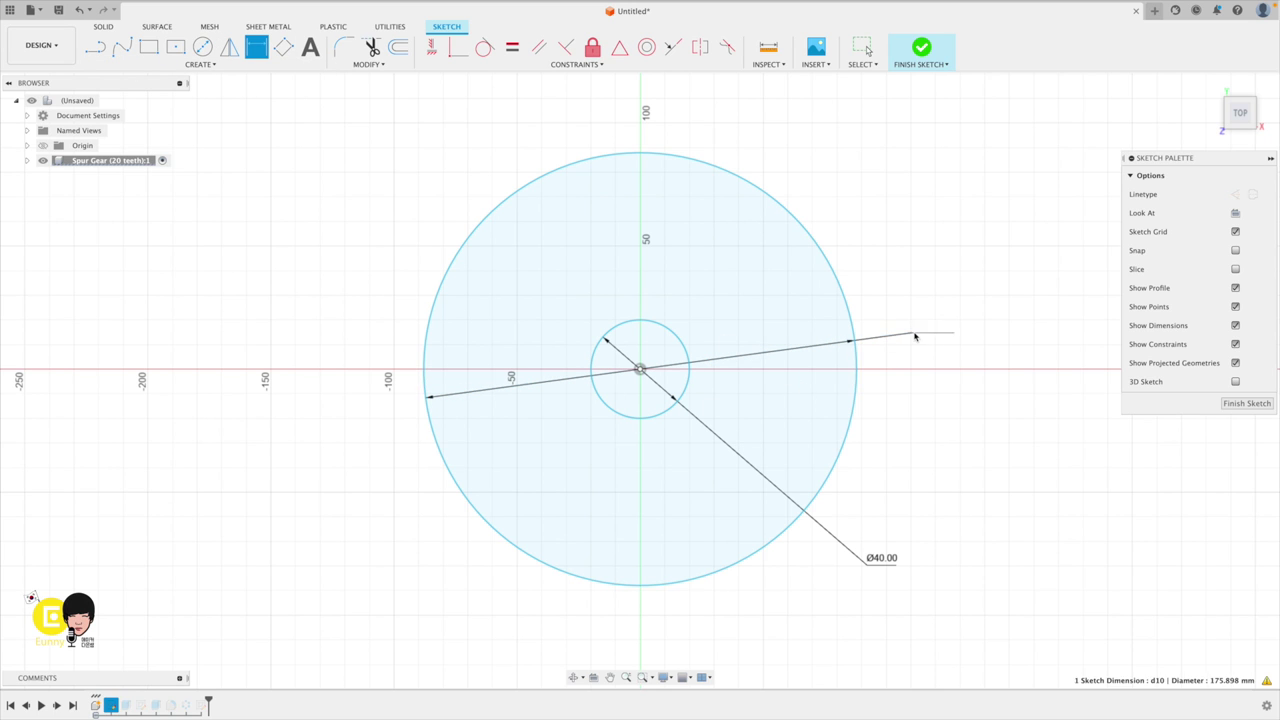
{"action": "type", "text": "180"}
{"action": "key", "text": "Return"}
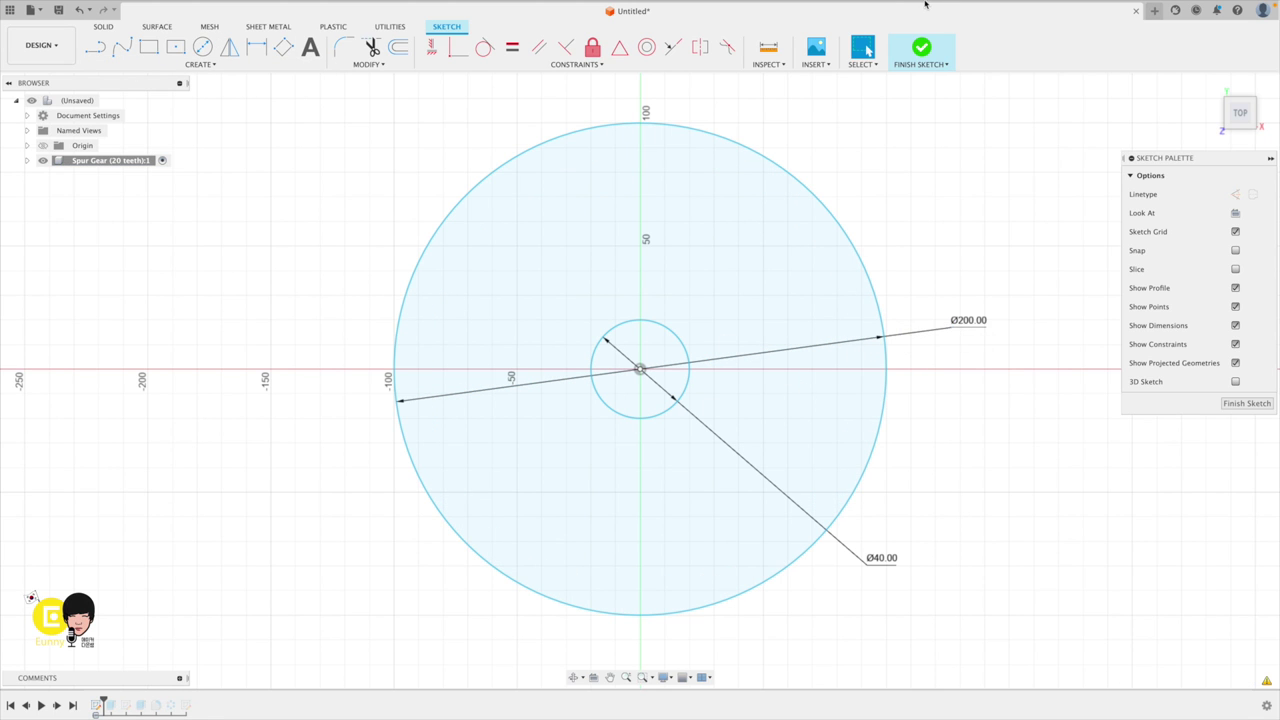
{"action": "left_click", "coordinate": [921, 52]}
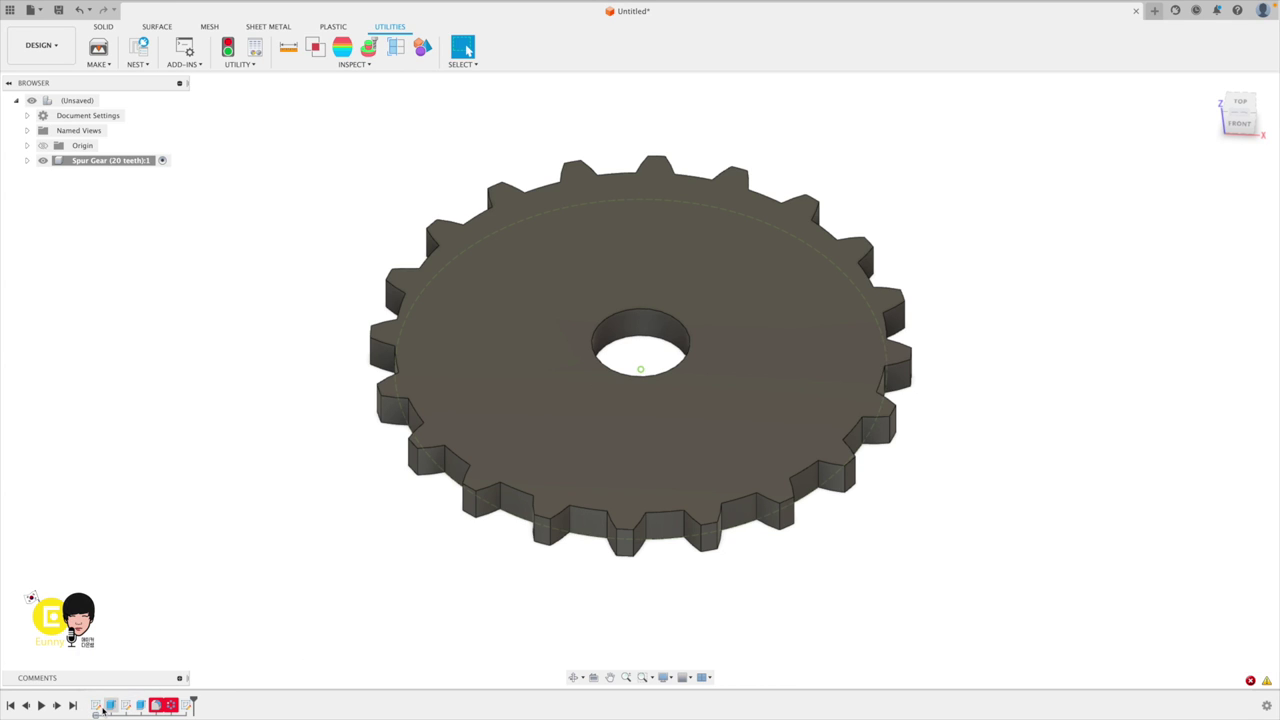
Inspect the failing Fillet1 and C-Pattern1 features, cancelling the fillet edit without changes.
{"action": "left_click", "coordinate": [160, 706]}
{"action": "left_click", "coordinate": [171, 706]}
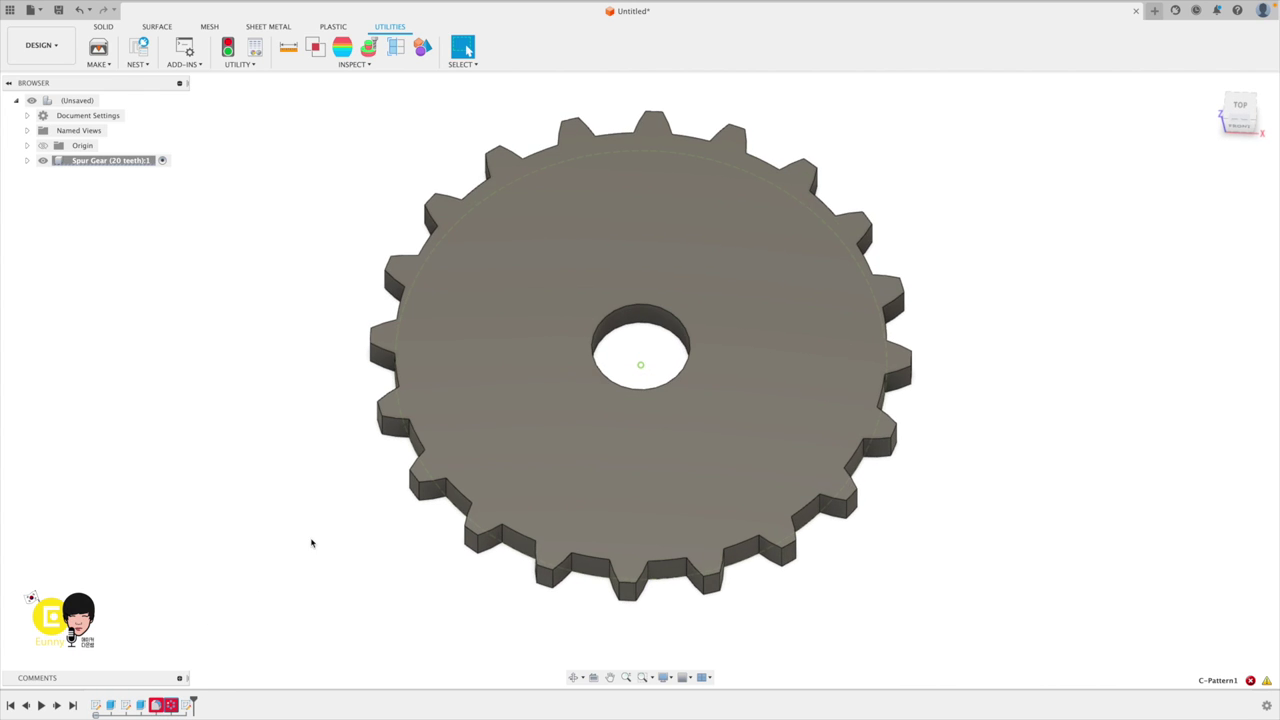
{"action": "left_click", "coordinate": [270, 575]}
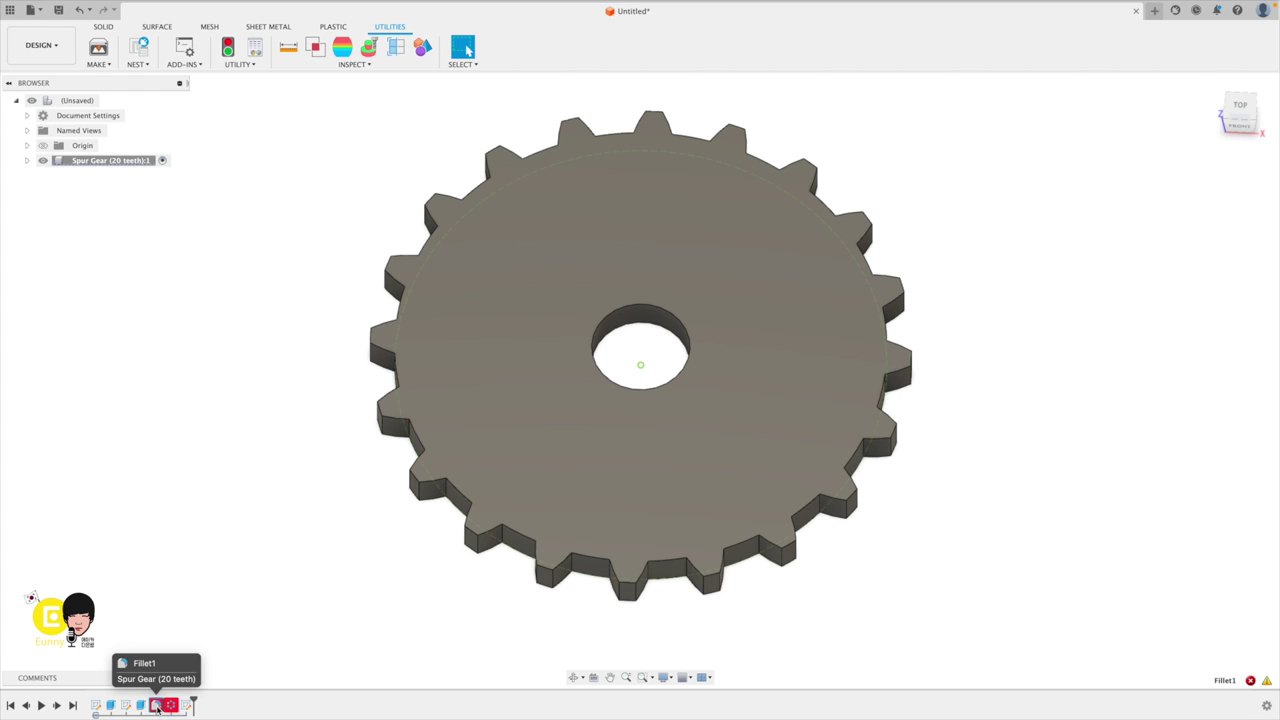
{"action": "double_click", "coordinate": [157, 706]}
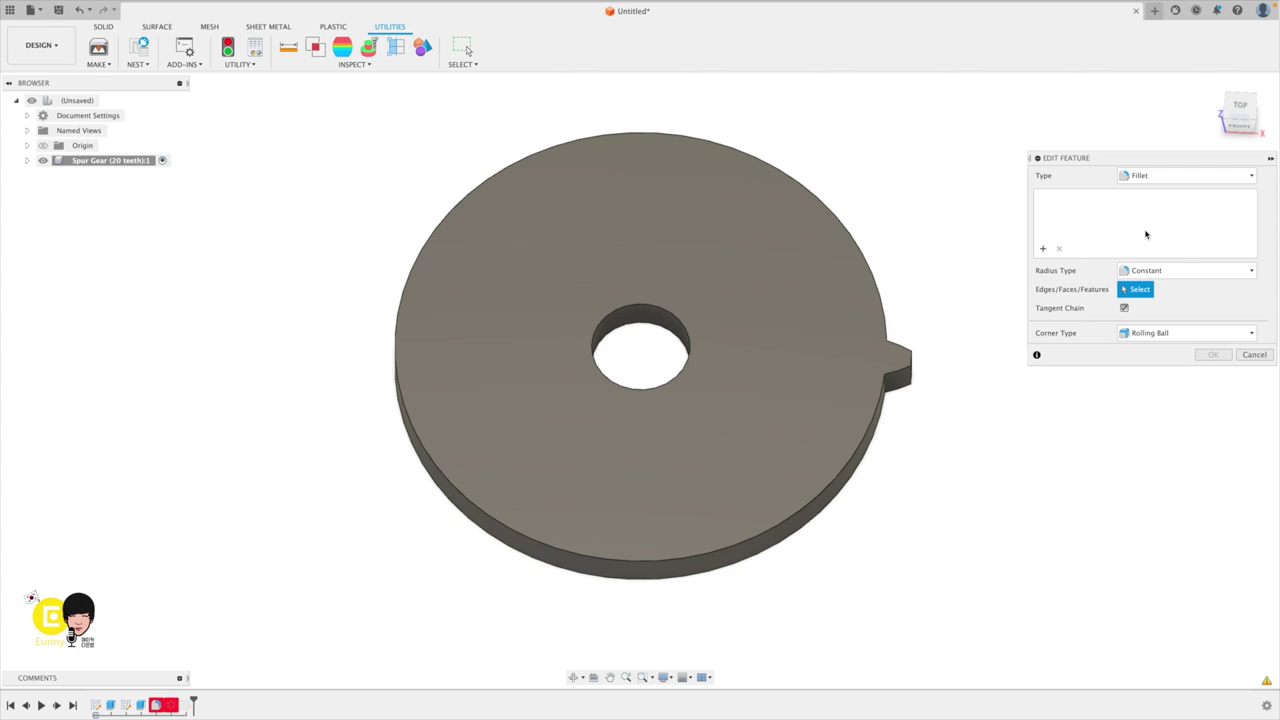
{"action": "left_click", "coordinate": [1250, 355]}
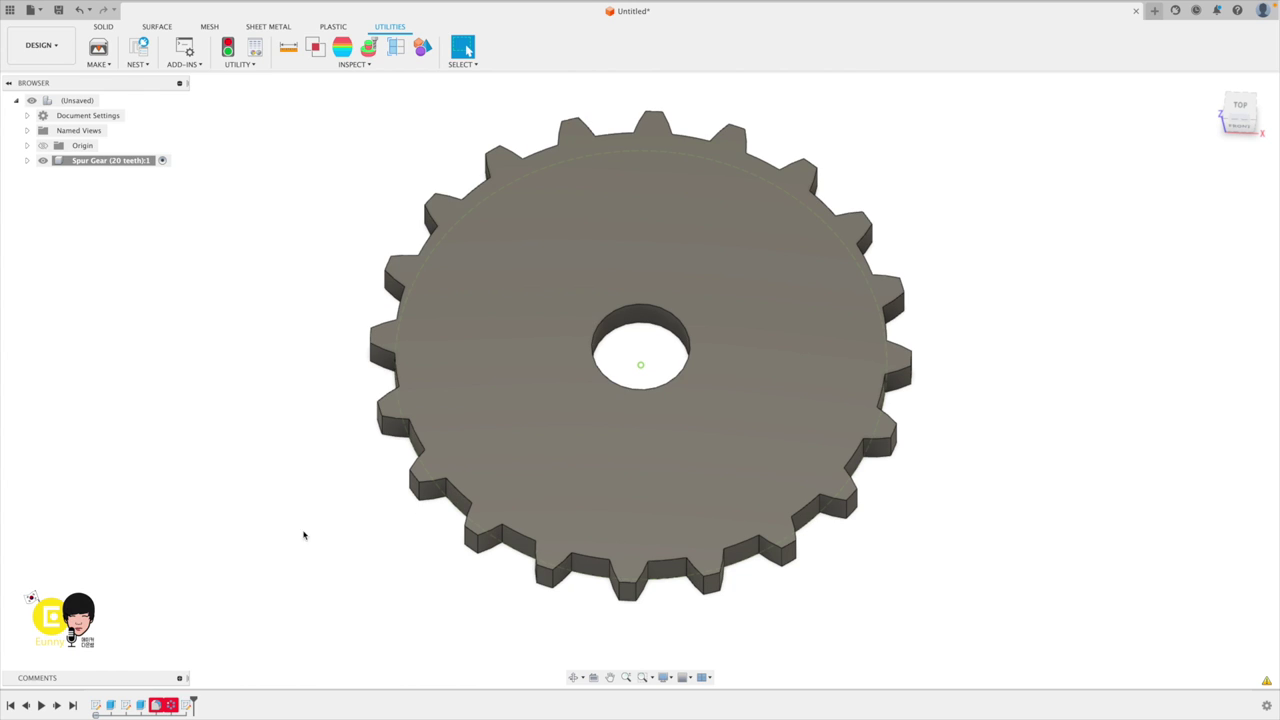
Collapse the timeline into a group and delete both the group and its contents.
{"action": "left_click", "coordinate": [96, 705]}
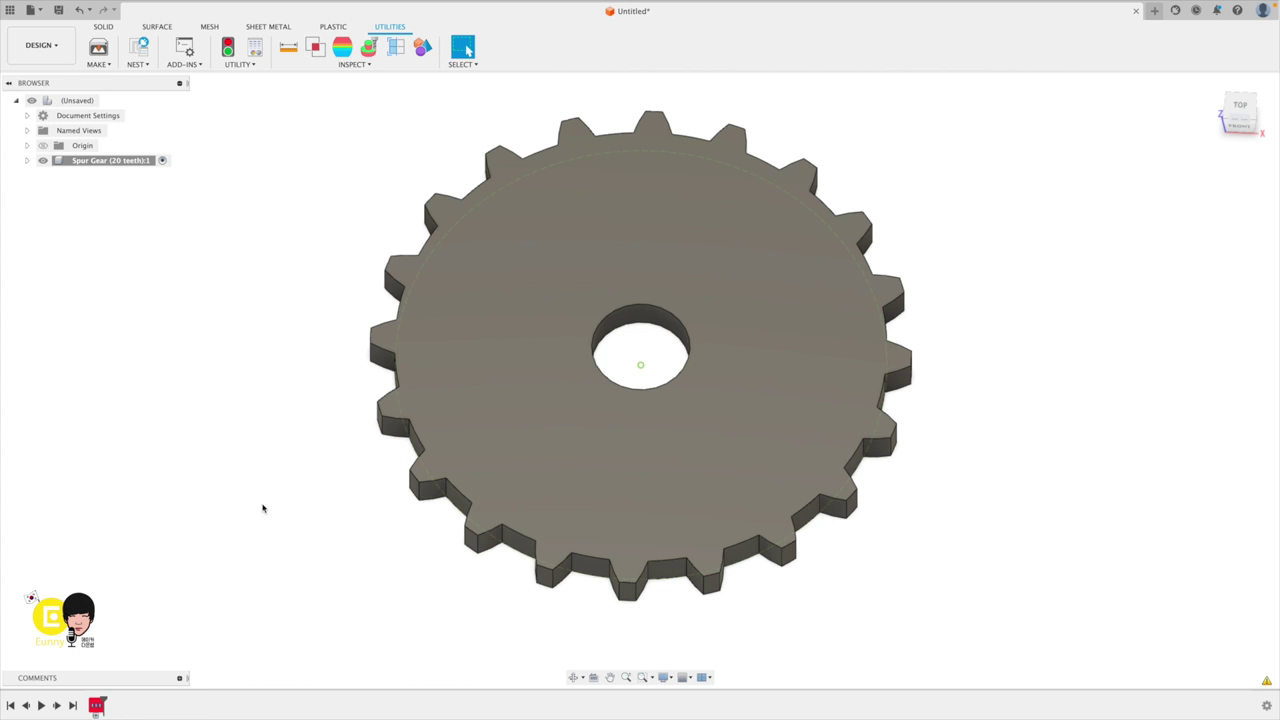
{"action": "right_click", "coordinate": [96, 705]}
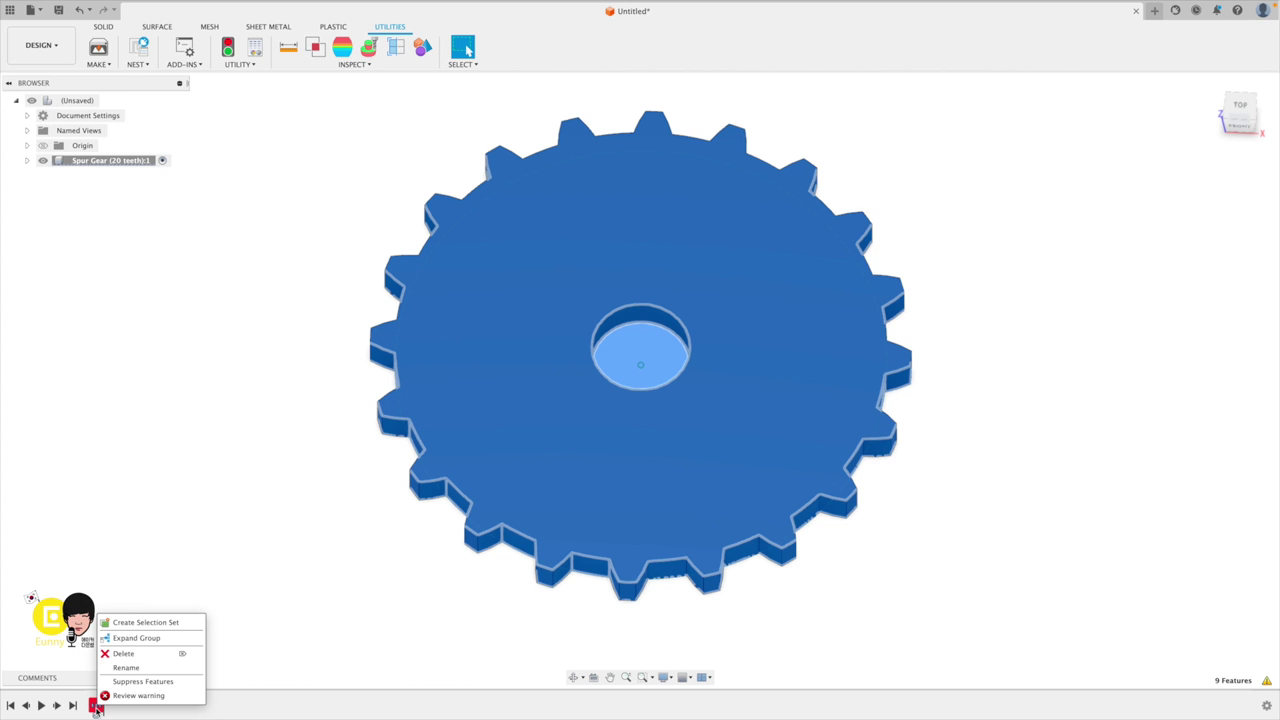
{"action": "left_click", "coordinate": [127, 655]}
{"action": "left_click", "coordinate": [666, 349]}
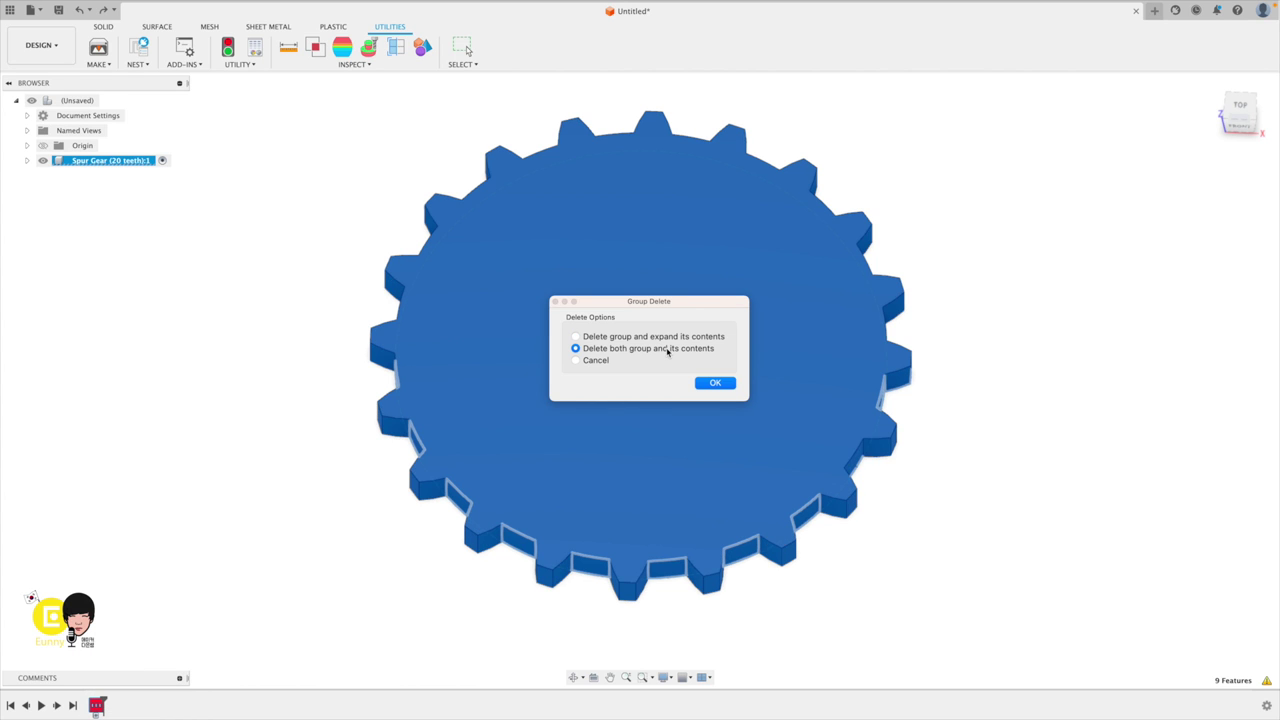
{"action": "left_click", "coordinate": [714, 382]}
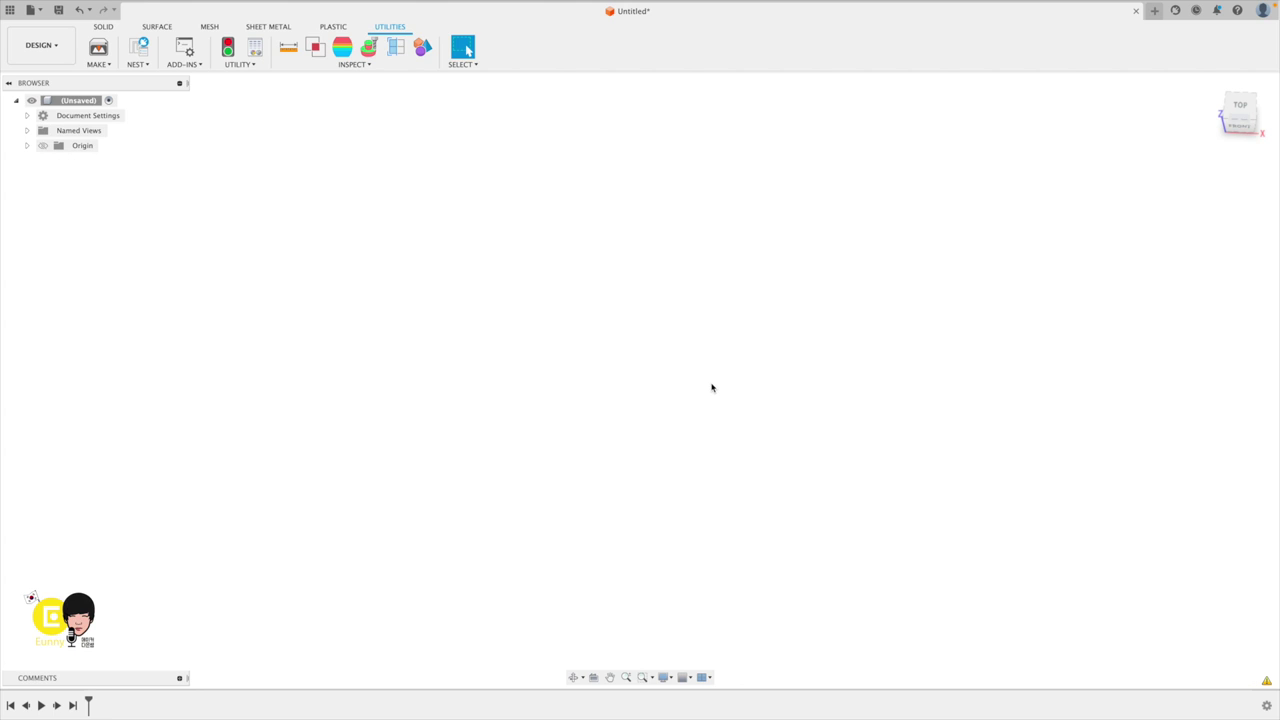
Run the SpurGear script again from Scripts and Add-Ins.
{"action": "left_click", "coordinate": [184, 47]}
{"action": "scroll", "coordinate": [697, 331], "scroll_direction": "down", "scroll_amount": 5}
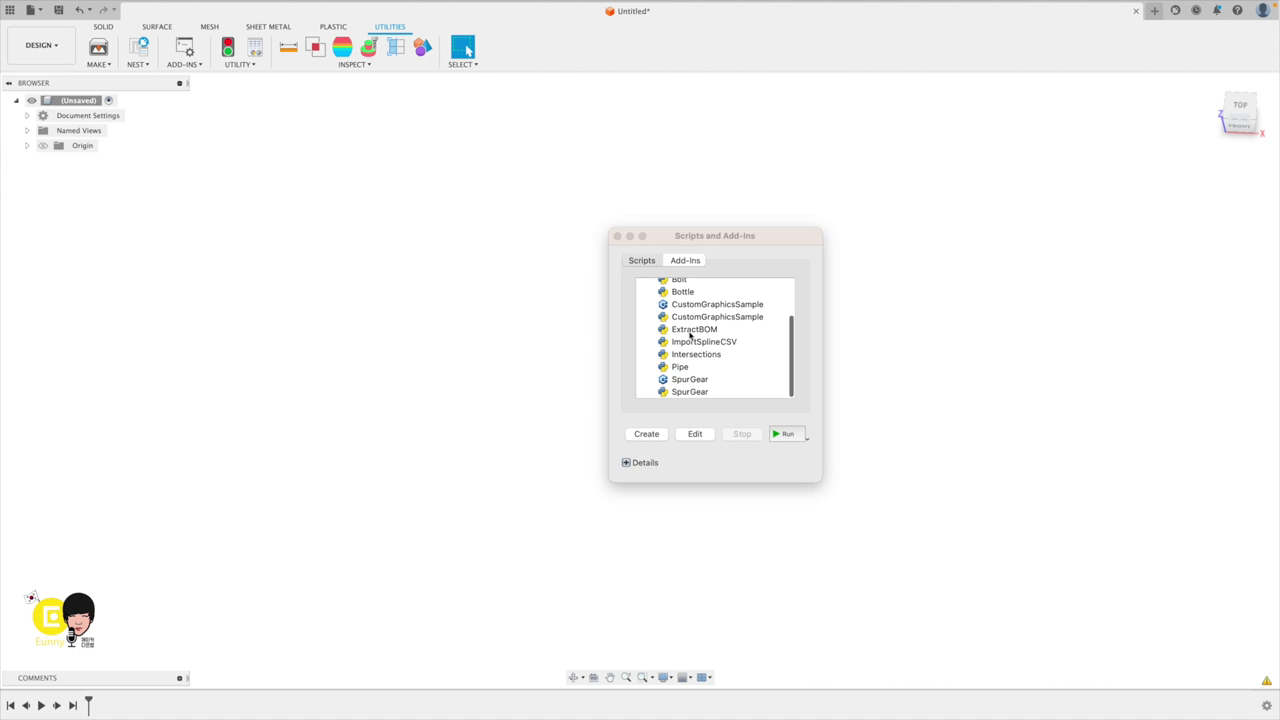
{"action": "left_click", "coordinate": [705, 380]}
{"action": "left_click", "coordinate": [788, 436]}
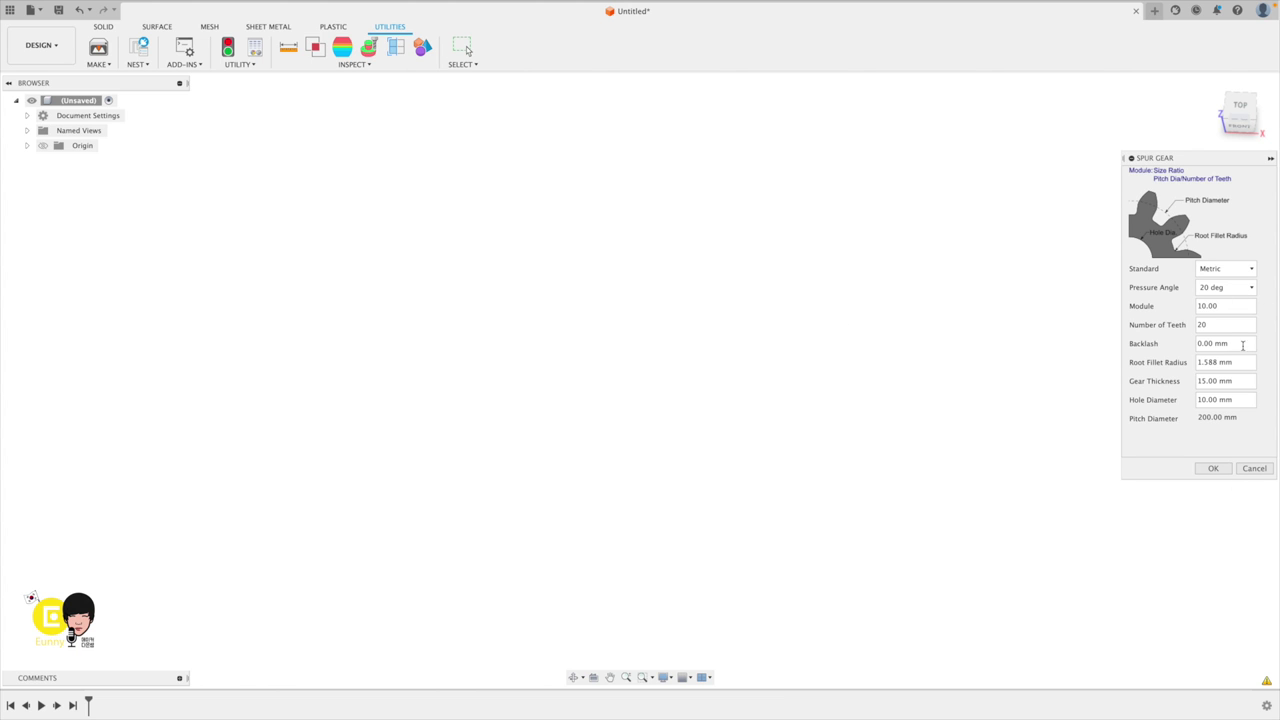
Review the Spur Gear fields, keeping 20 deg pressure angle, module 10, 20 teeth and the hole diameter.
{"action": "left_click", "coordinate": [1210, 288]}
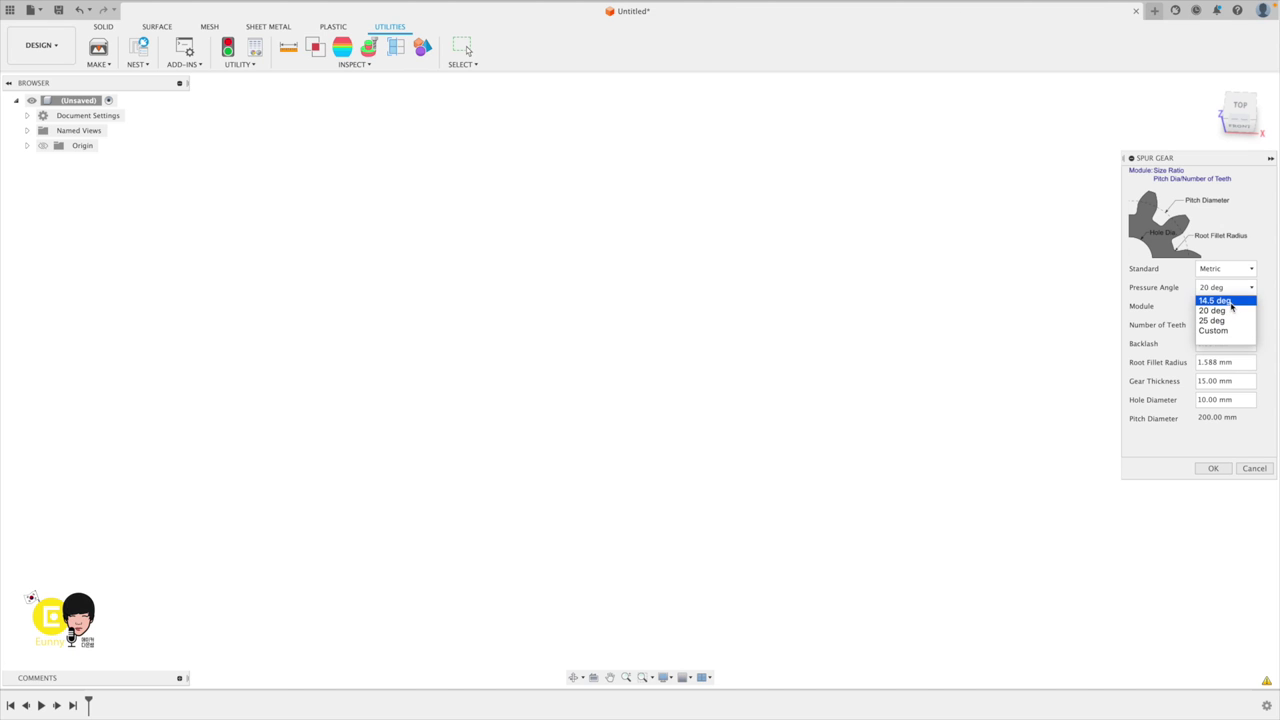
{"action": "left_click", "coordinate": [1215, 300]}
{"action": "left_click", "coordinate": [1222, 288]}
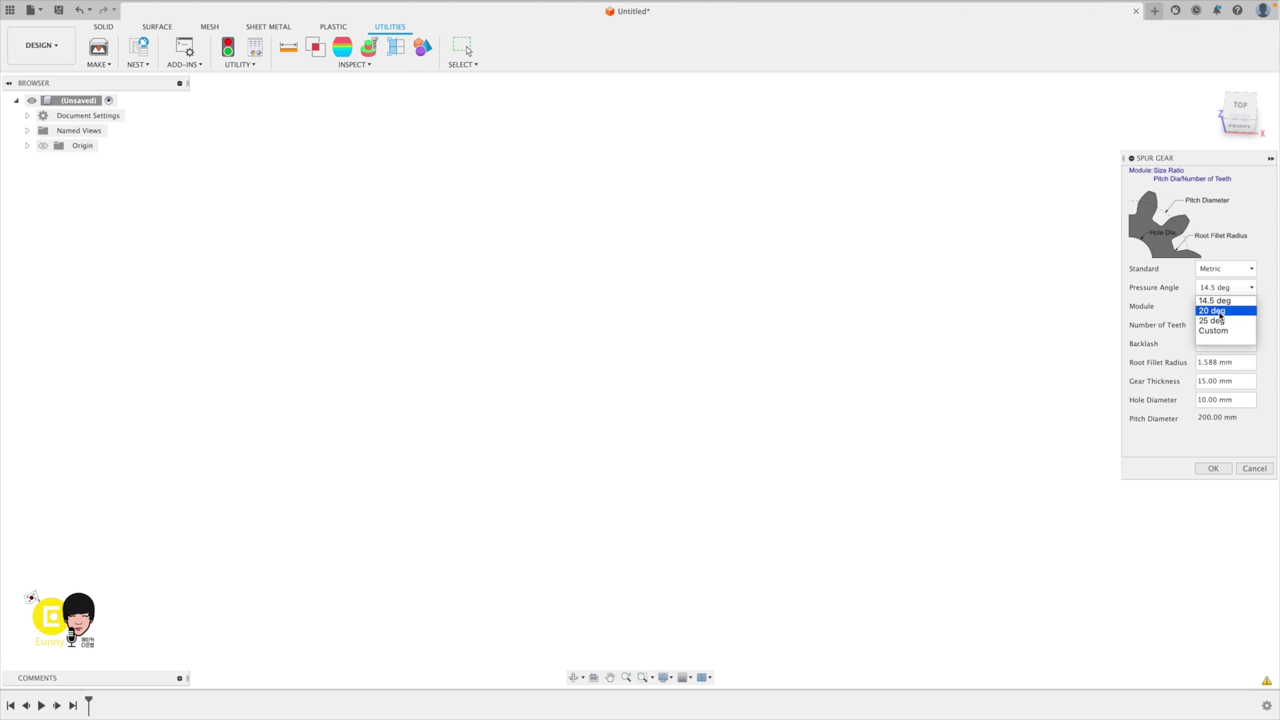
{"action": "left_click", "coordinate": [1214, 311]}
{"action": "left_click", "coordinate": [1229, 306]}
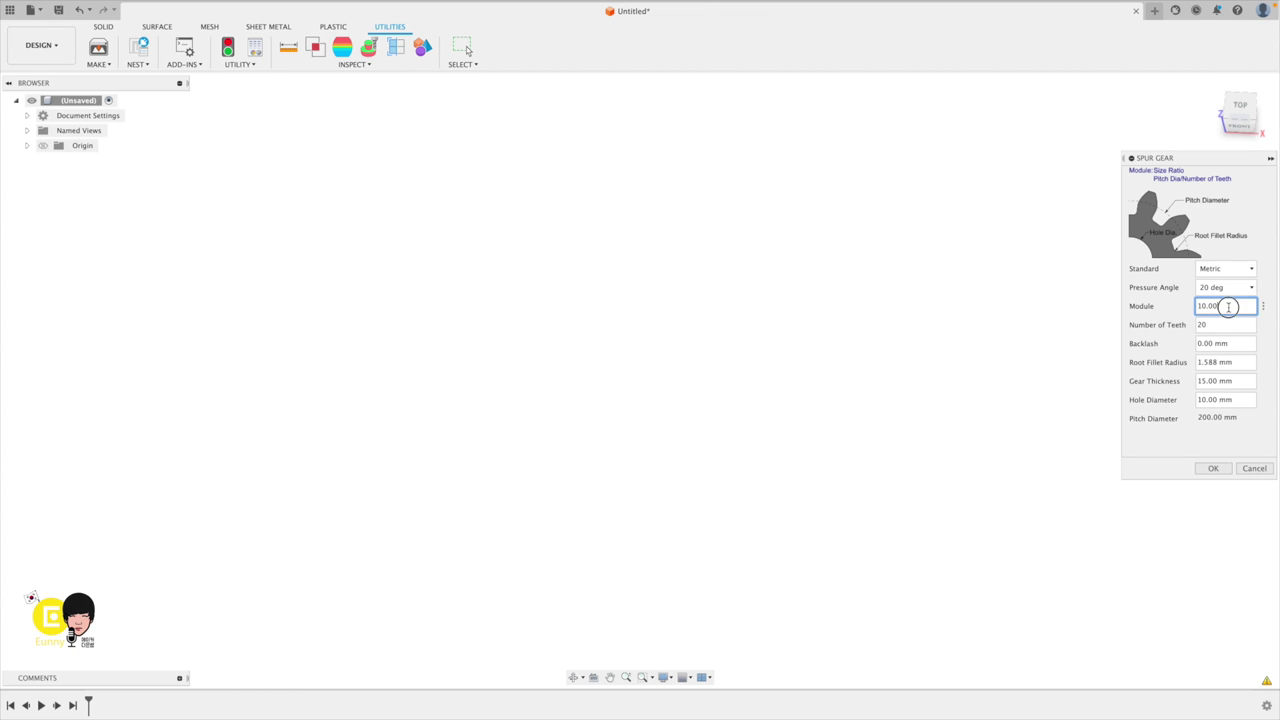
{"action": "left_click", "coordinate": [1223, 324]}
{"action": "left_click", "coordinate": [1222, 322]}
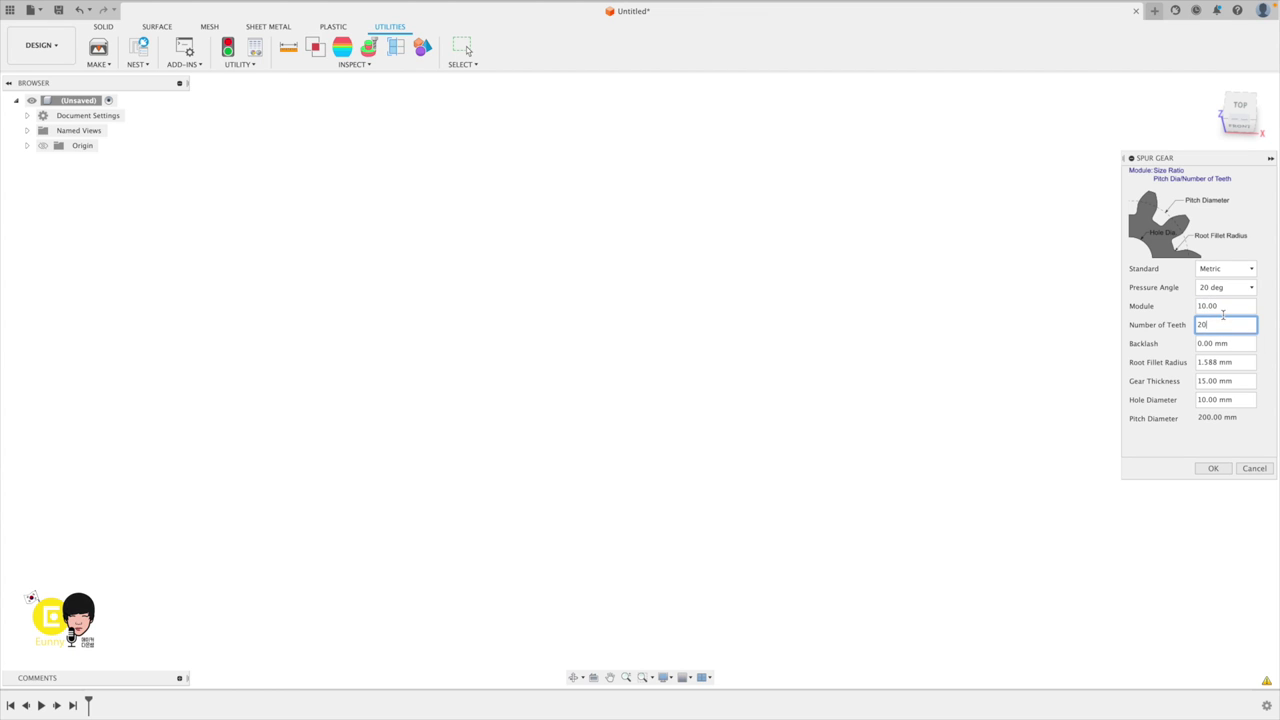
{"action": "left_click", "coordinate": [1224, 306]}
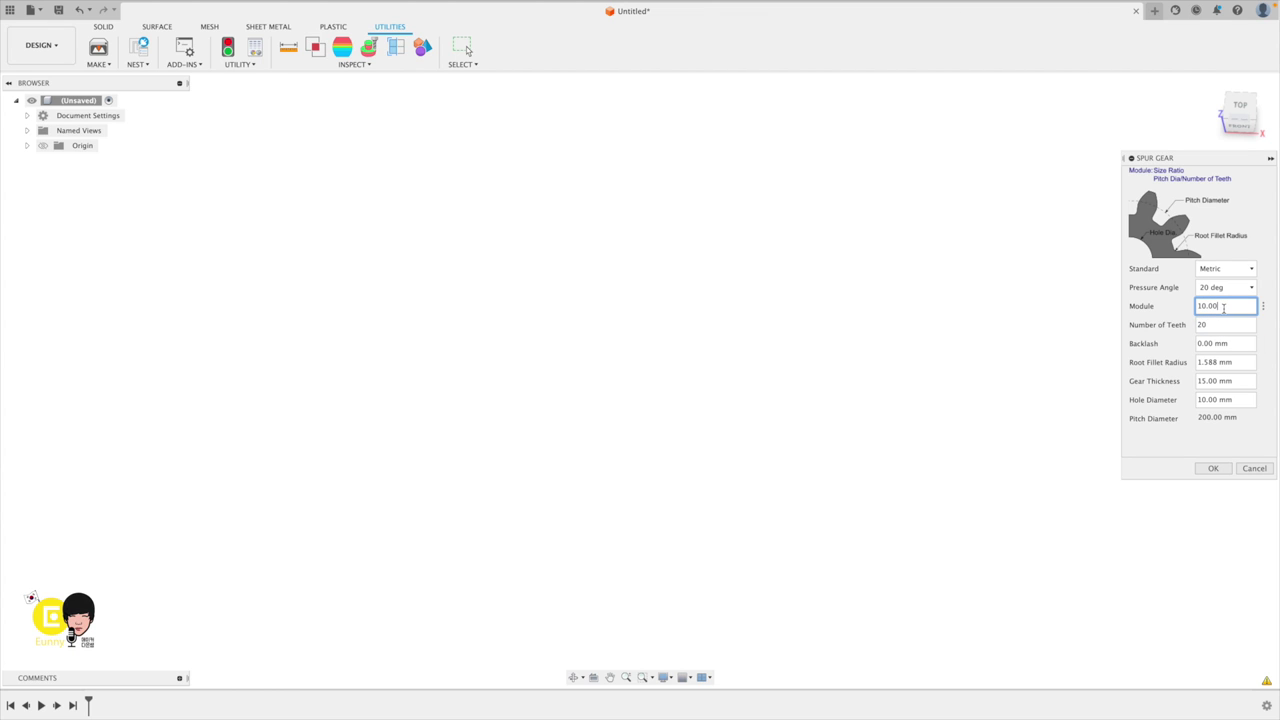
{"action": "double_click", "coordinate": [1224, 366]}
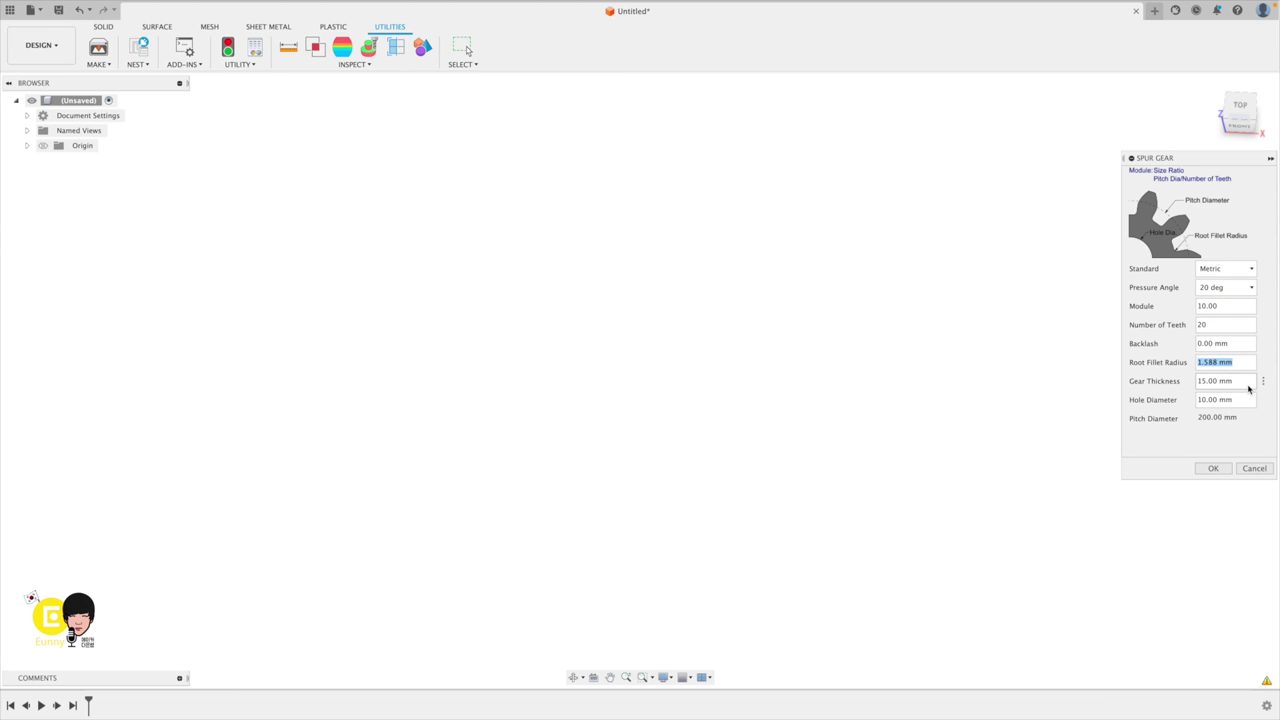
{"action": "left_click", "coordinate": [1209, 401]}
{"action": "left_click", "coordinate": [1189, 449]}
Build the 20-tooth gear, then rerun the SpurGear script for a second gear.
{"action": "left_click", "coordinate": [1217, 470]}
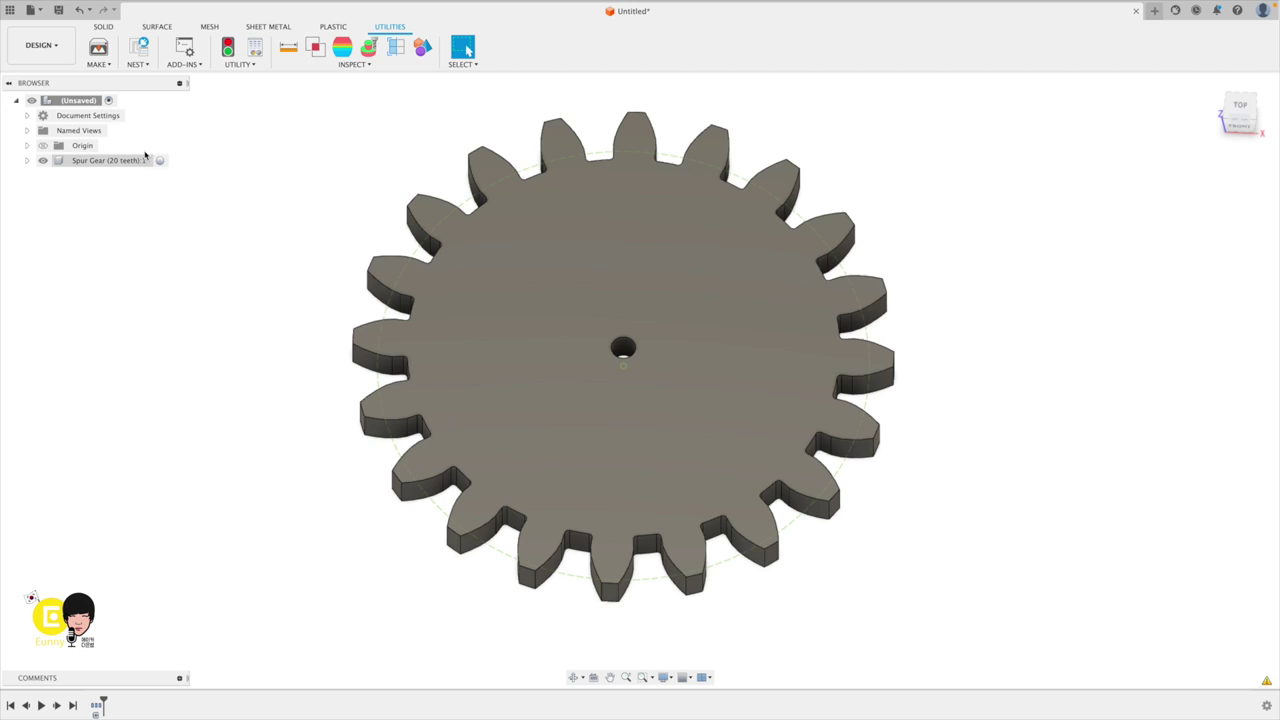
{"action": "left_click", "coordinate": [187, 52]}
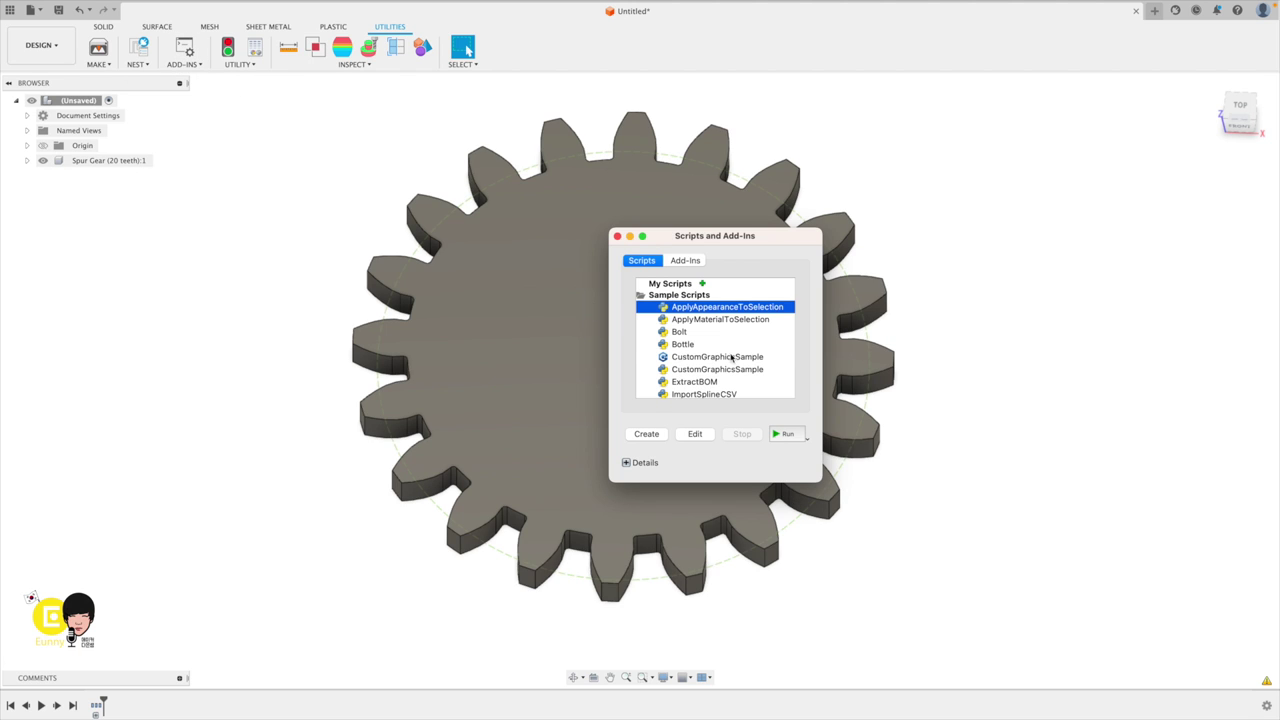
{"action": "scroll", "coordinate": [706, 357], "scroll_direction": "down", "scroll_amount": 5}
{"action": "left_click", "coordinate": [702, 380]}
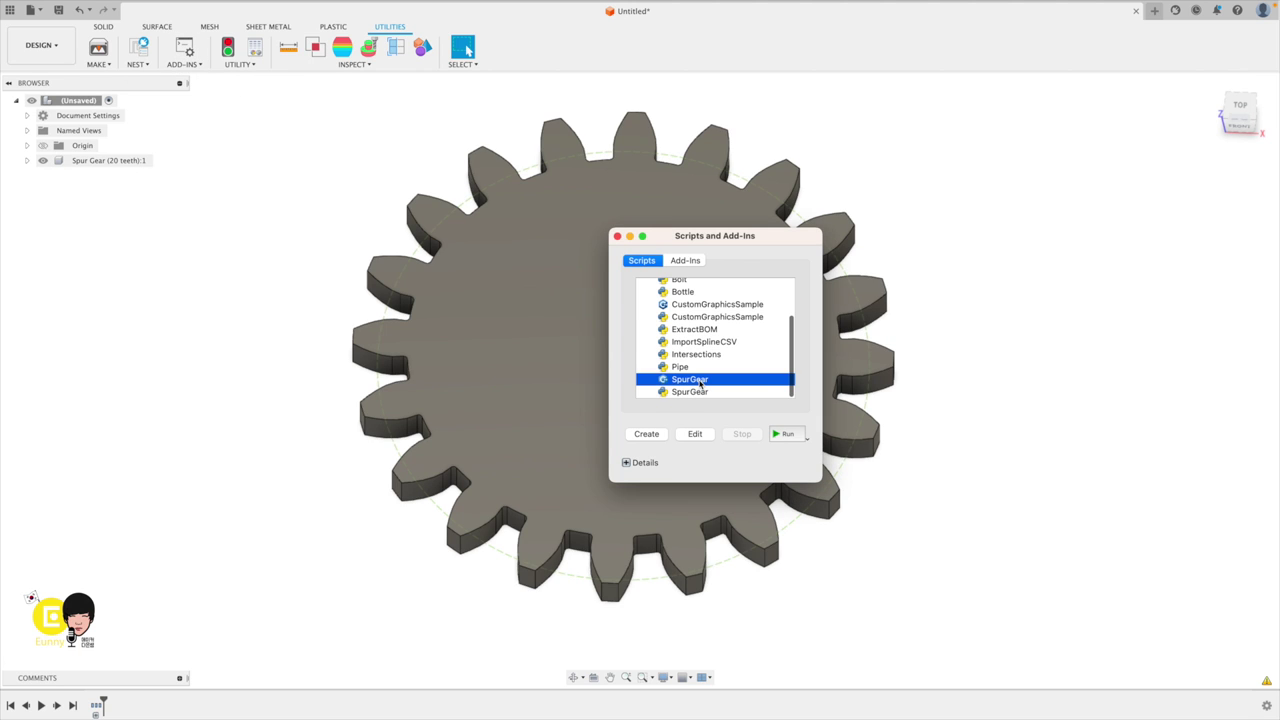
{"action": "left_click", "coordinate": [787, 434]}
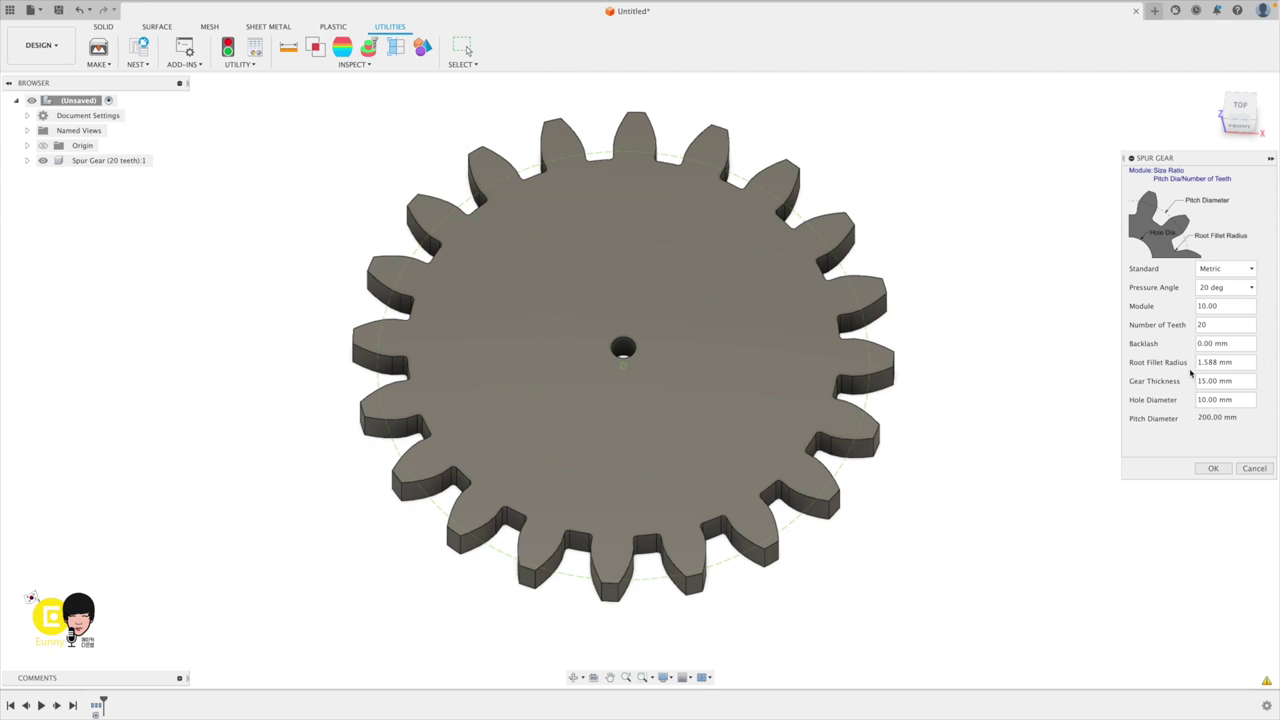
Set gear thickness 20 mm and number of teeth 10, then generate the 10-tooth gear.
{"action": "left_click", "coordinate": [1202, 384]}
{"action": "type", "text": "20"}
{"action": "left_click", "coordinate": [1202, 305]}
{"action": "left_click", "coordinate": [1201, 326]}
{"action": "type", "text": "0"}
{"action": "left_click", "coordinate": [1213, 311]}
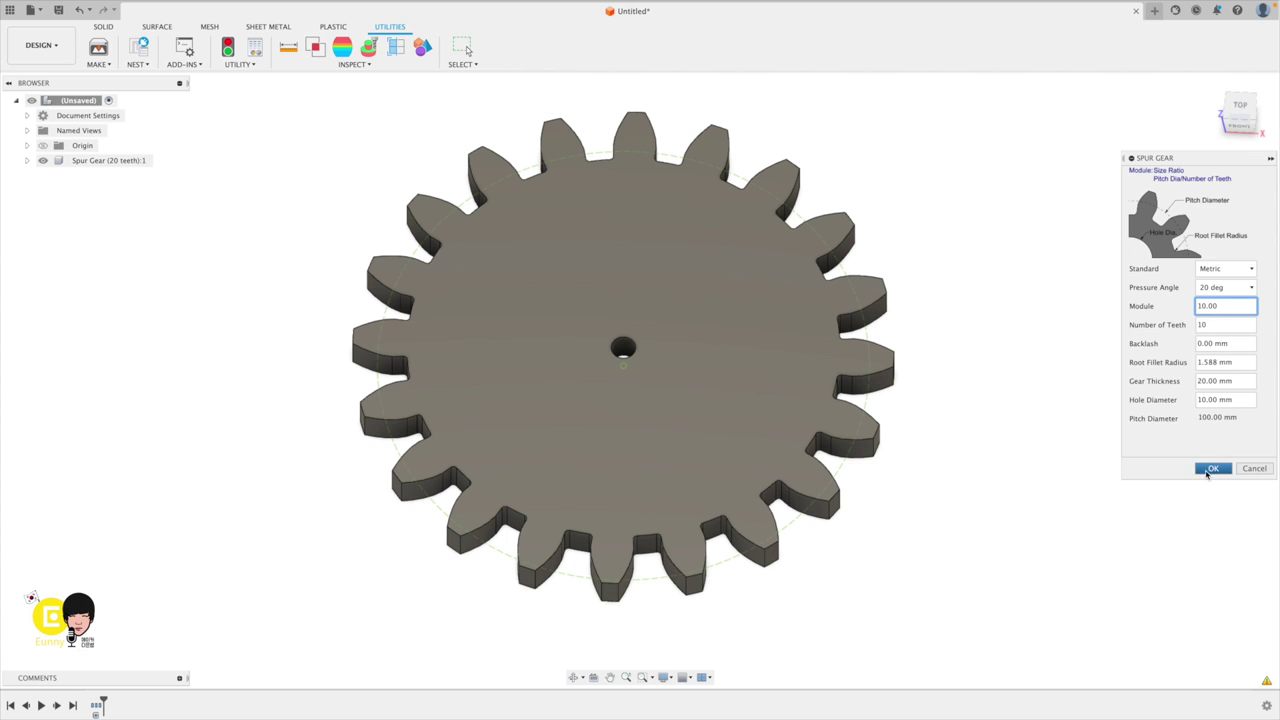
{"action": "left_click", "coordinate": [1213, 468]}
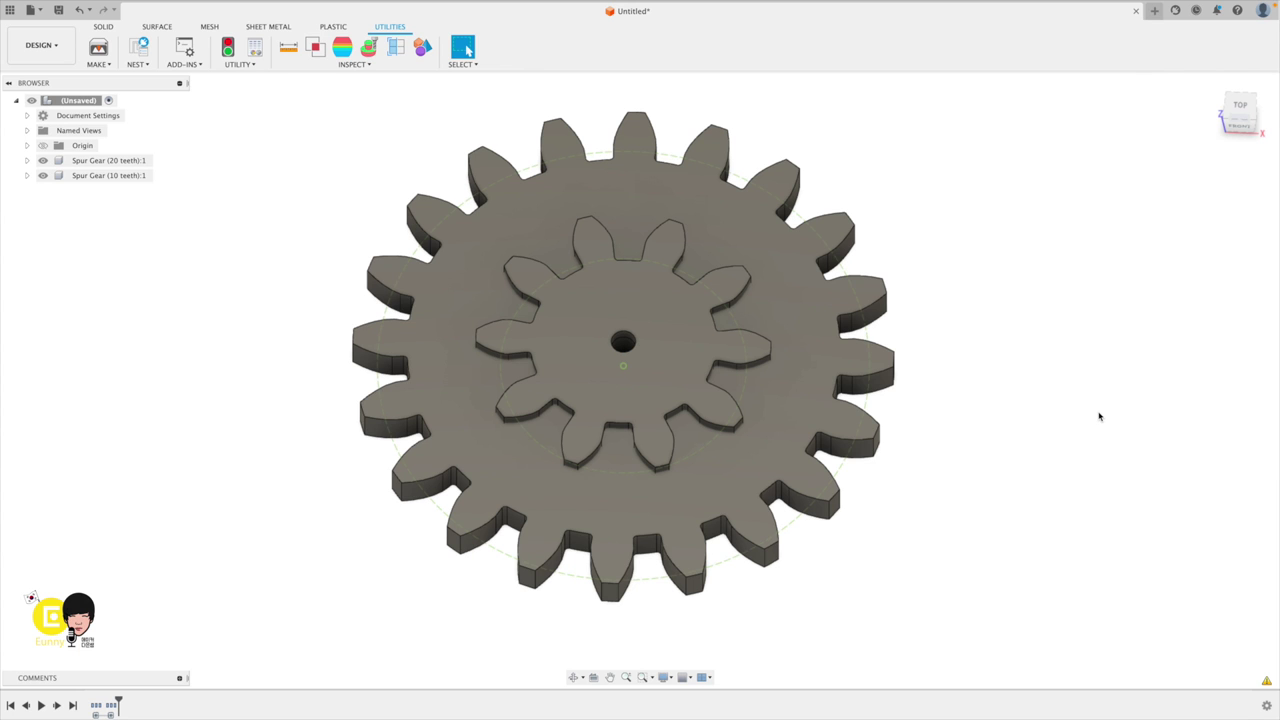
Start a new sketch on the small gear's top face from the Solid tab.
{"action": "scroll", "coordinate": [1098, 413], "scroll_direction": "down", "scroll_amount": 5, "text": "shift"}
{"action": "scroll", "coordinate": [1098, 416], "scroll_direction": "up", "scroll_amount": 3, "text": "shift"}
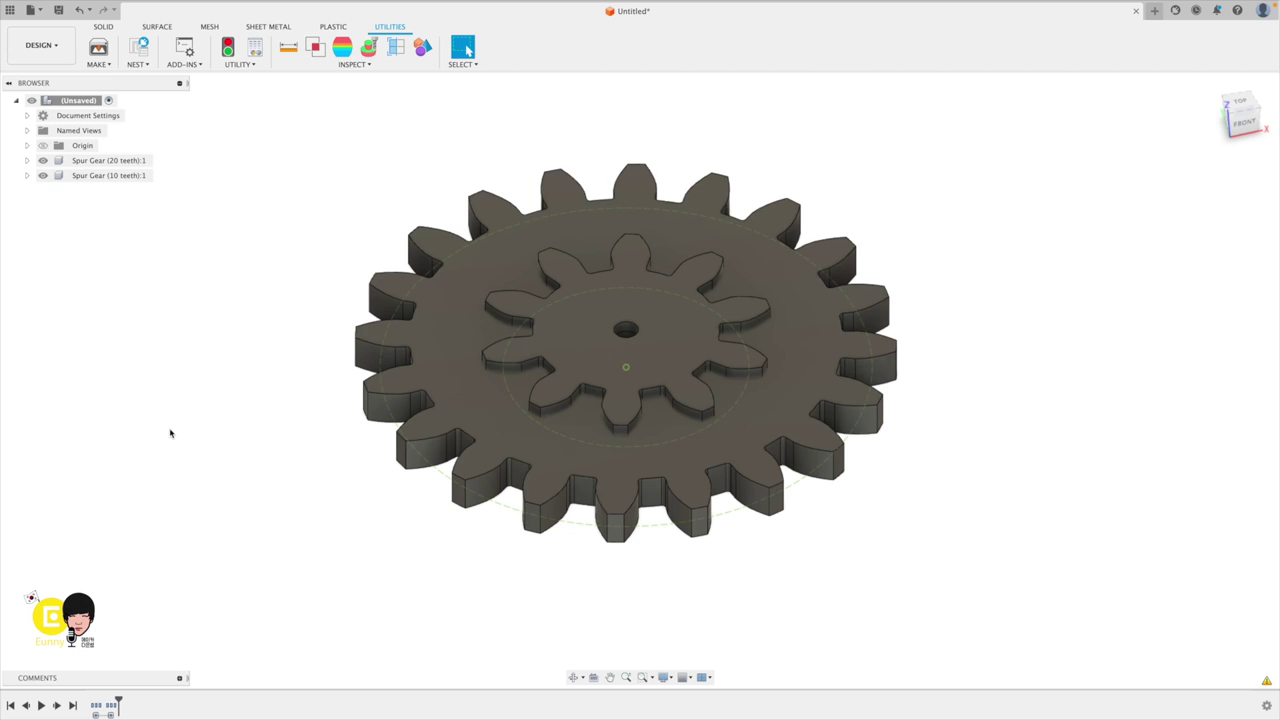
{"action": "left_click", "coordinate": [630, 345]}
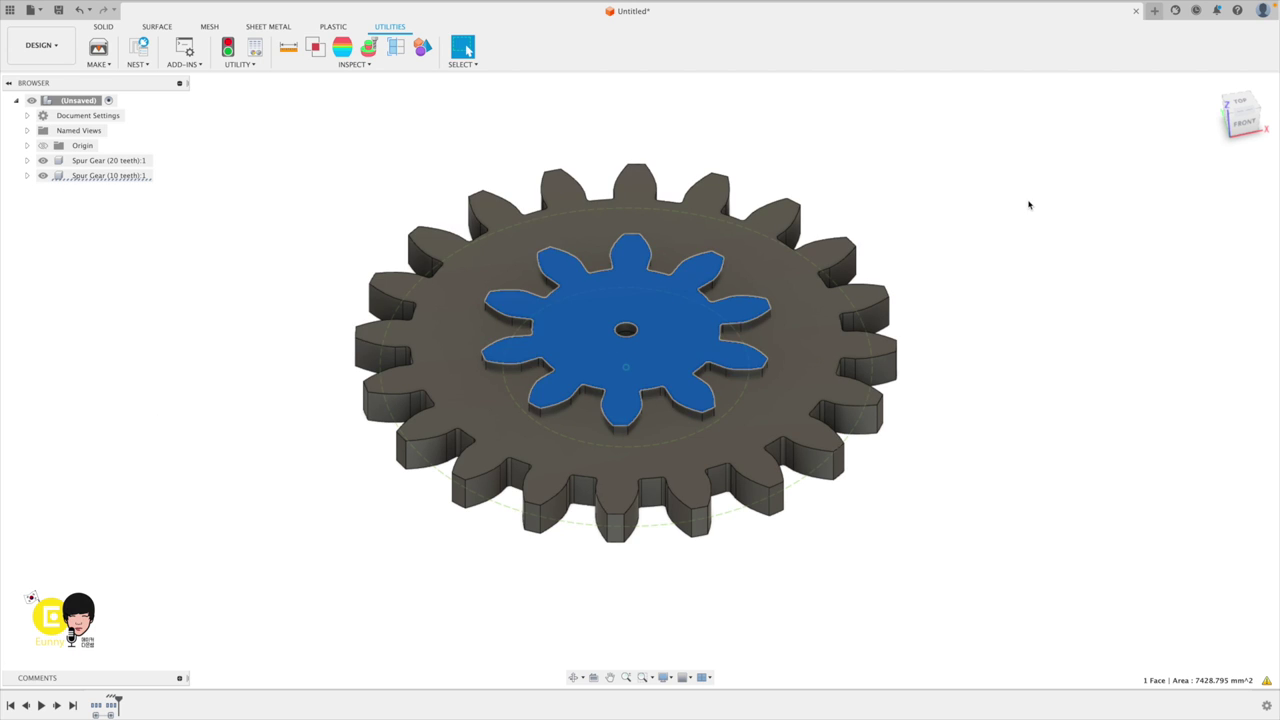
{"action": "left_click", "coordinate": [1040, 205]}
{"action": "left_click", "coordinate": [638, 358]}
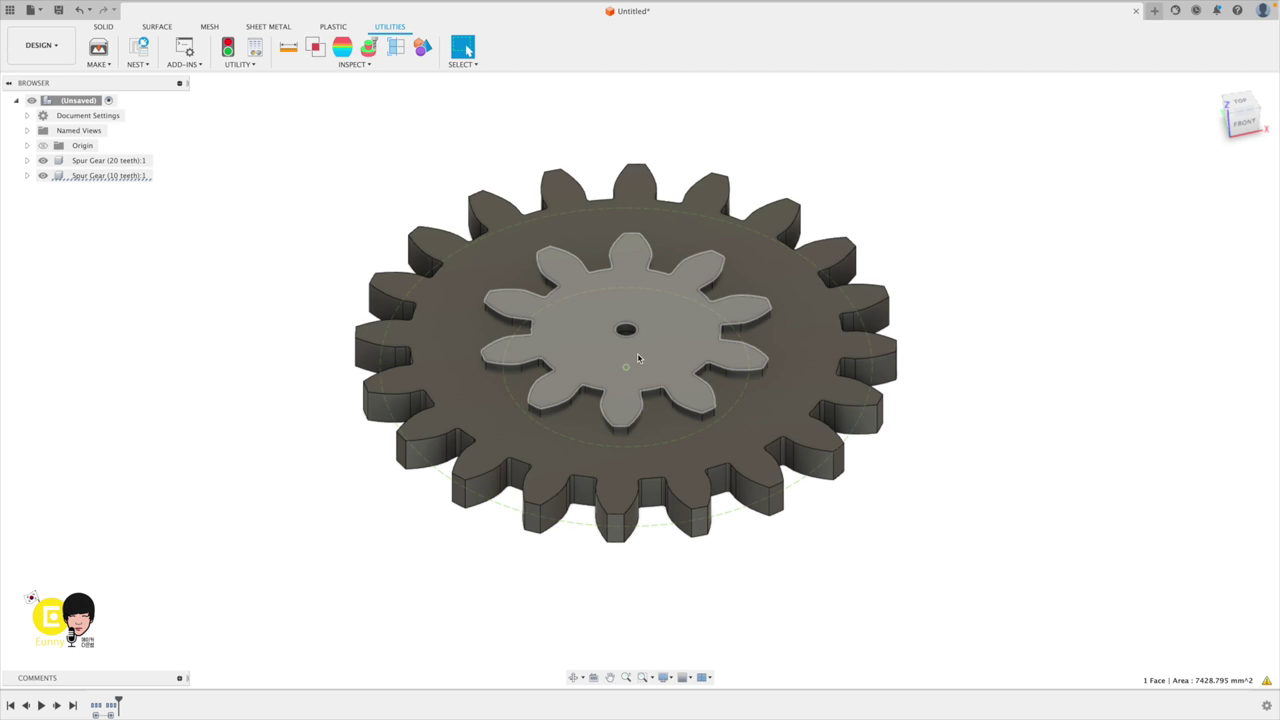
{"action": "left_click", "coordinate": [103, 27]}
{"action": "left_click", "coordinate": [96, 47]}
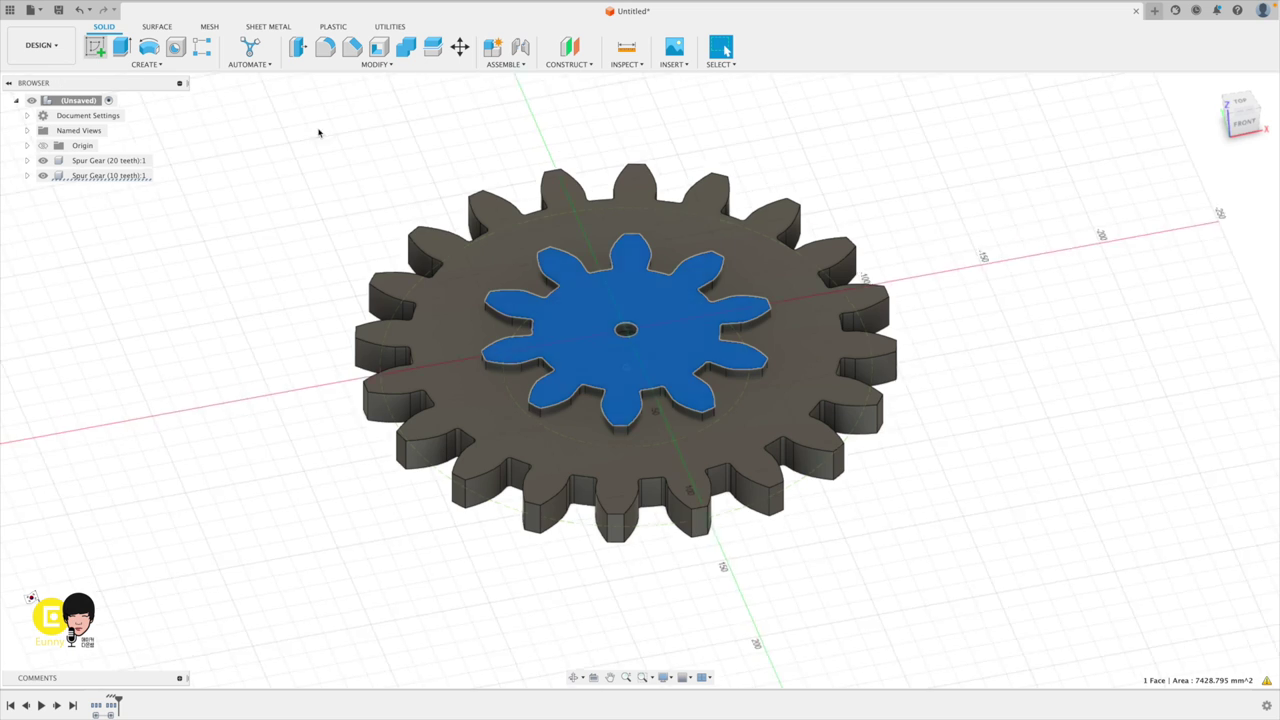
Draw two thin 2-point rectangles, one above and one below the centre hole, and finish the sketch.
{"action": "left_click", "coordinate": [149, 47]}
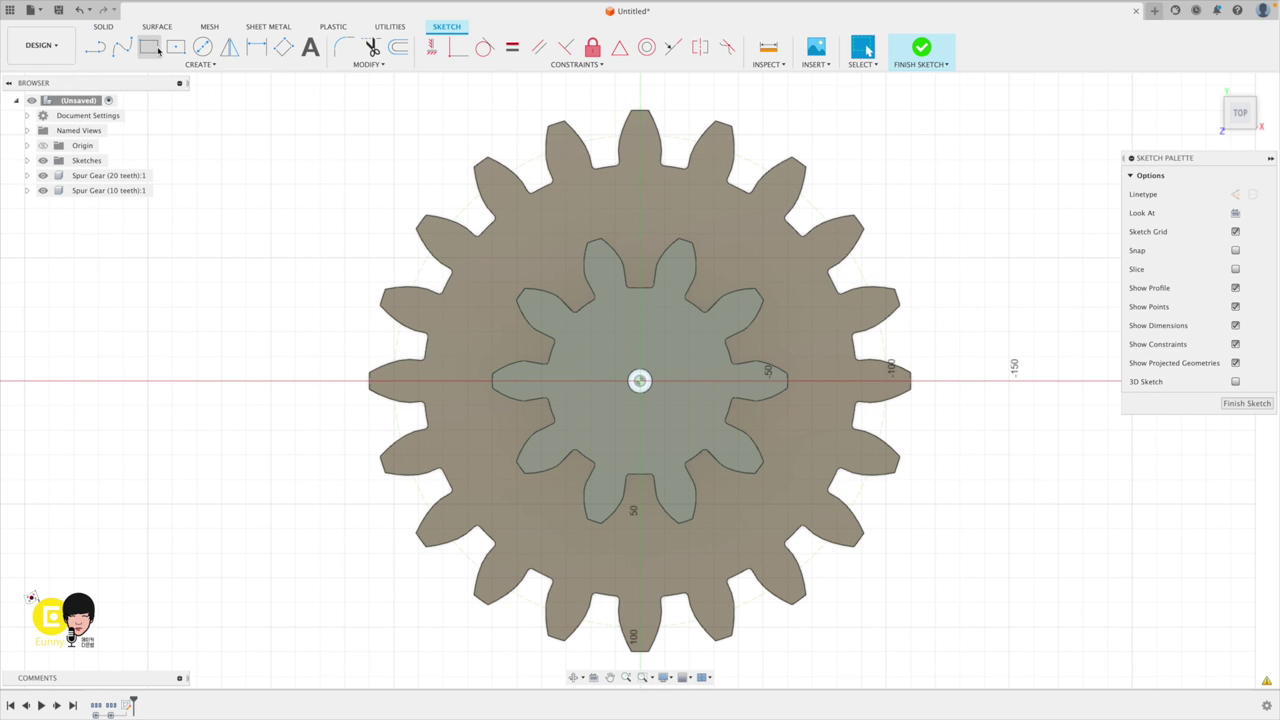
{"action": "left_click", "coordinate": [592, 337]}
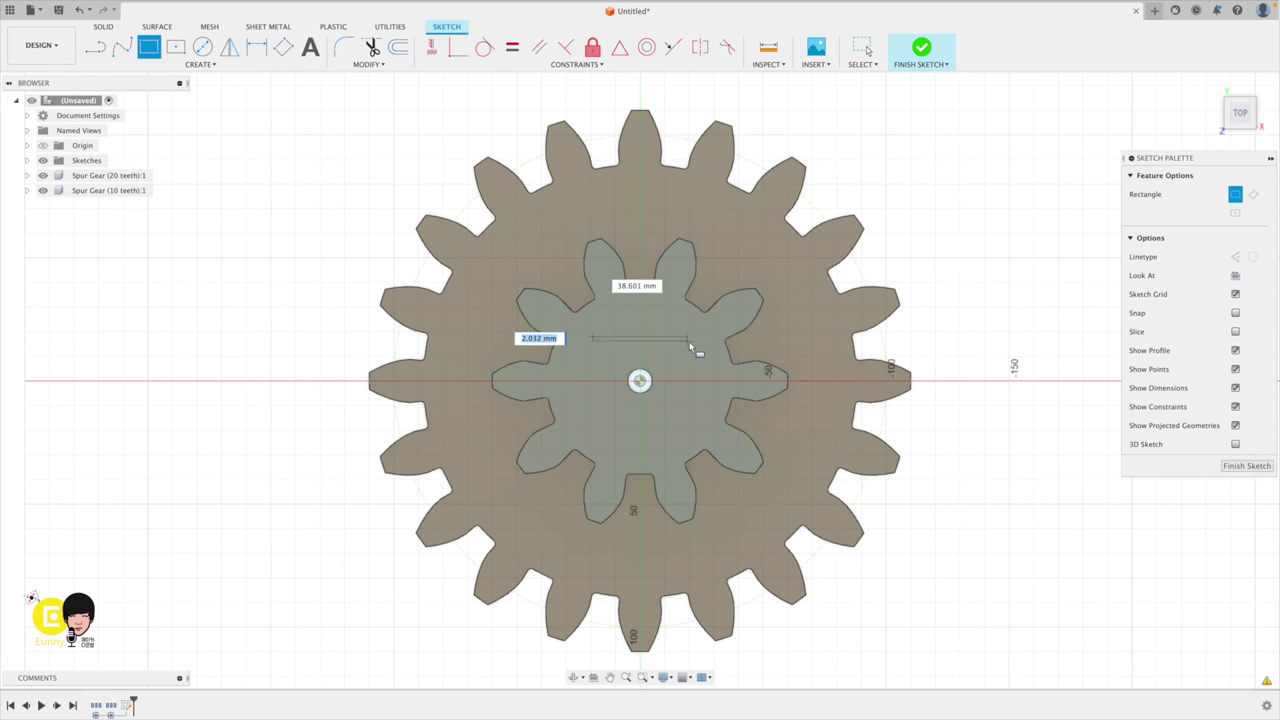
{"action": "left_click", "coordinate": [697, 348]}
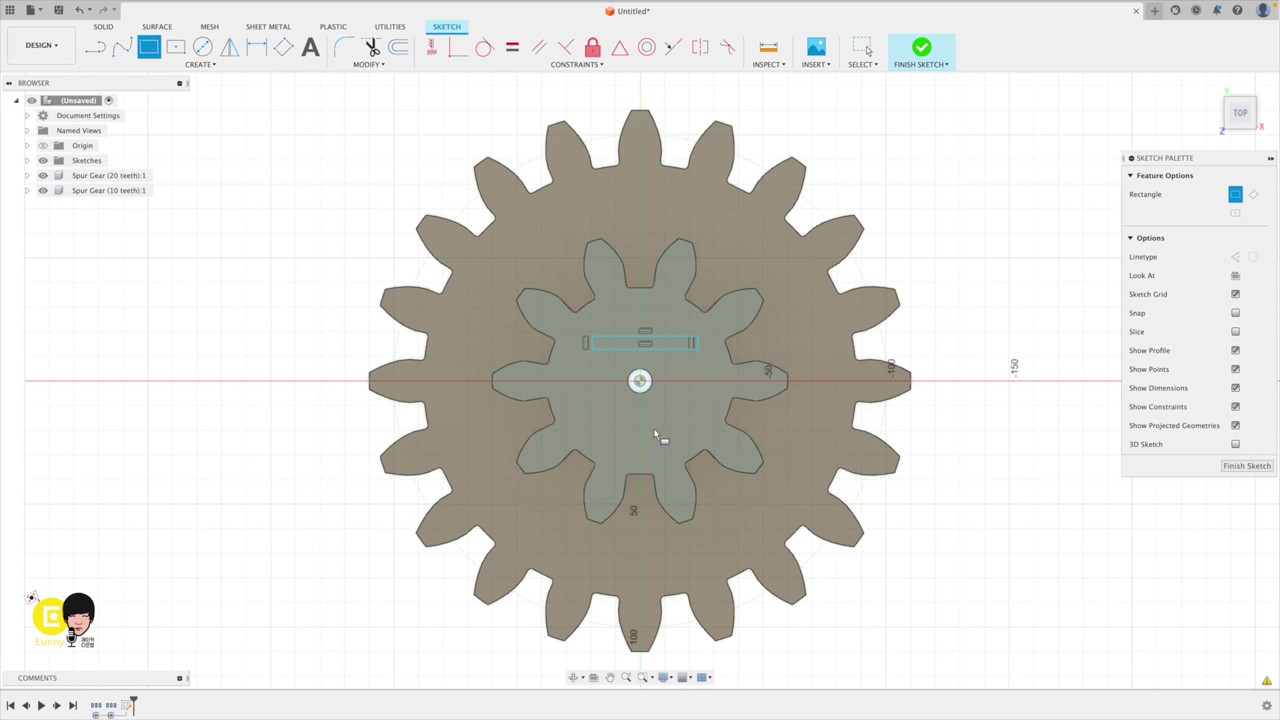
{"action": "left_click", "coordinate": [592, 434]}
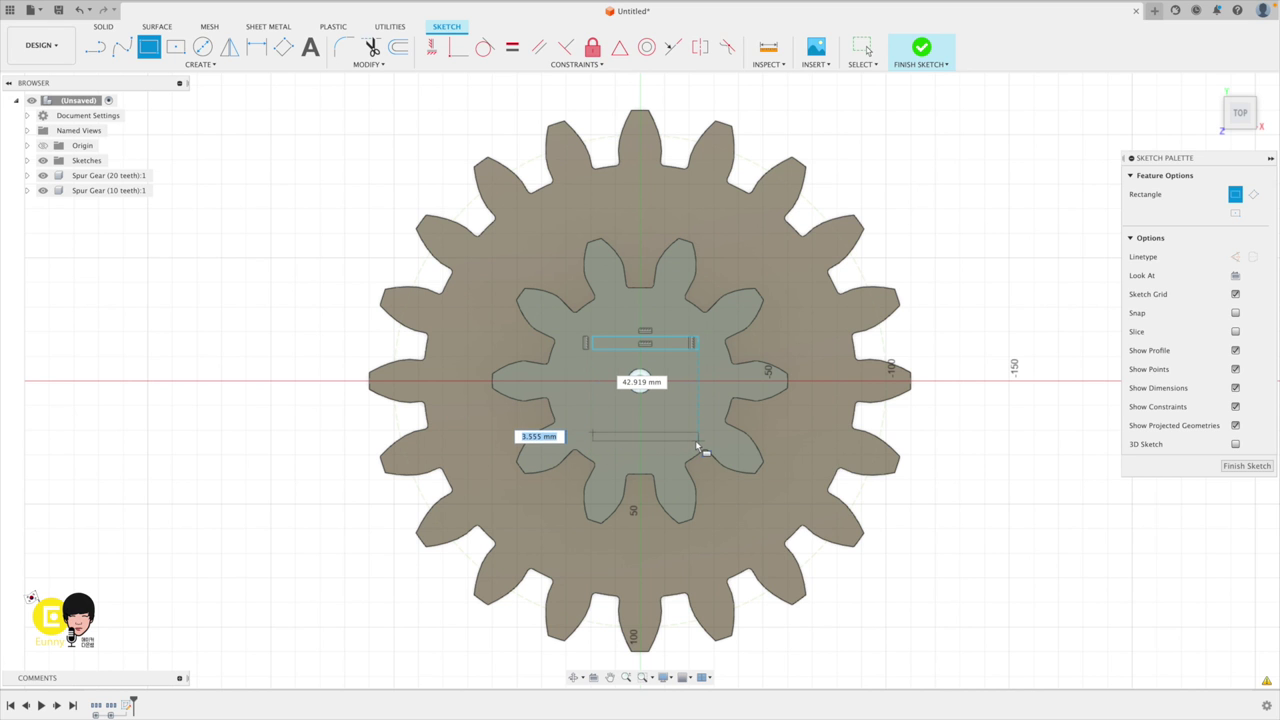
{"action": "left_click", "coordinate": [697, 441]}
{"action": "left_click", "coordinate": [921, 48]}
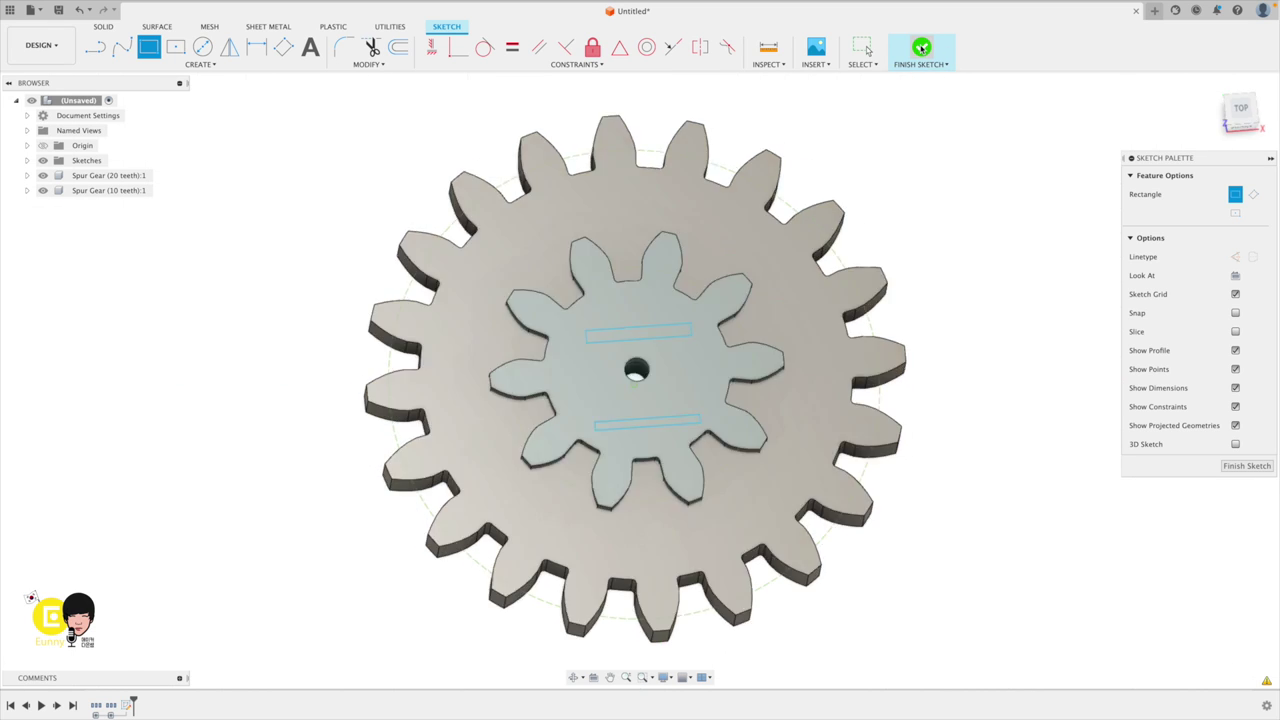
{"action": "left_click", "coordinate": [122, 47]}
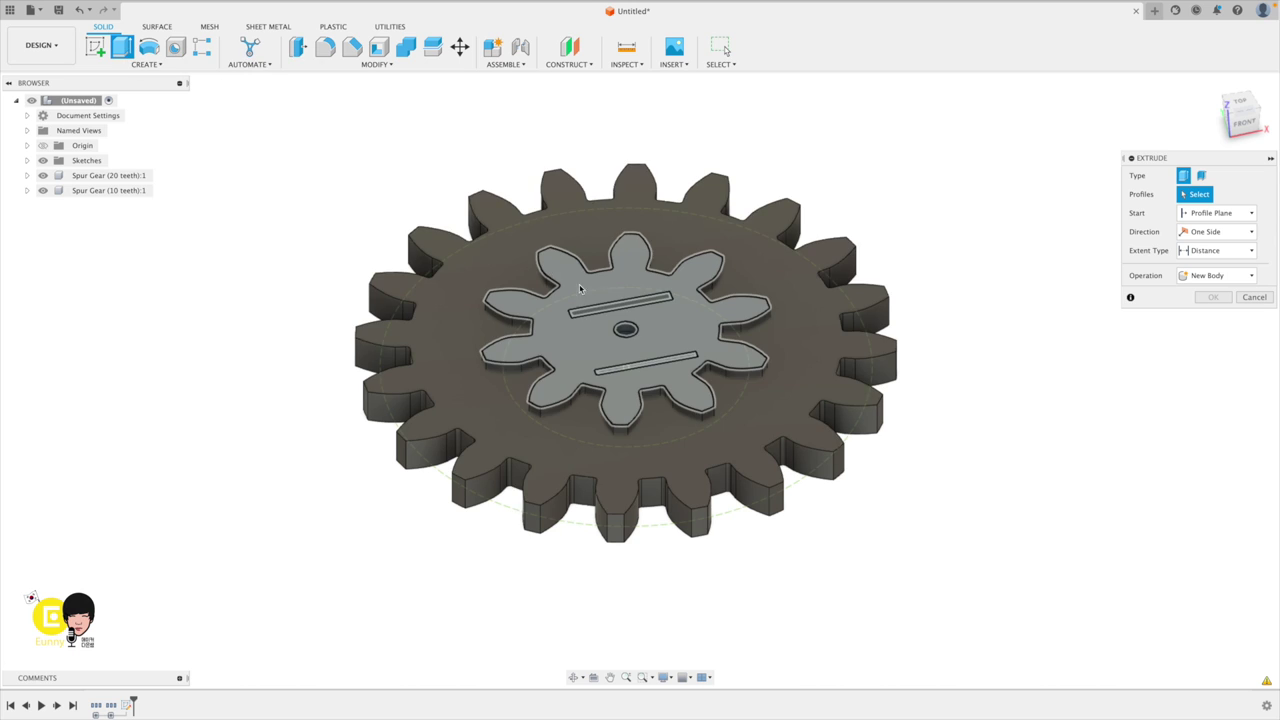
Extrude both rectangle profiles 8.328 mm with the Join operation to form raised tabs.
{"action": "left_click", "coordinate": [602, 313]}
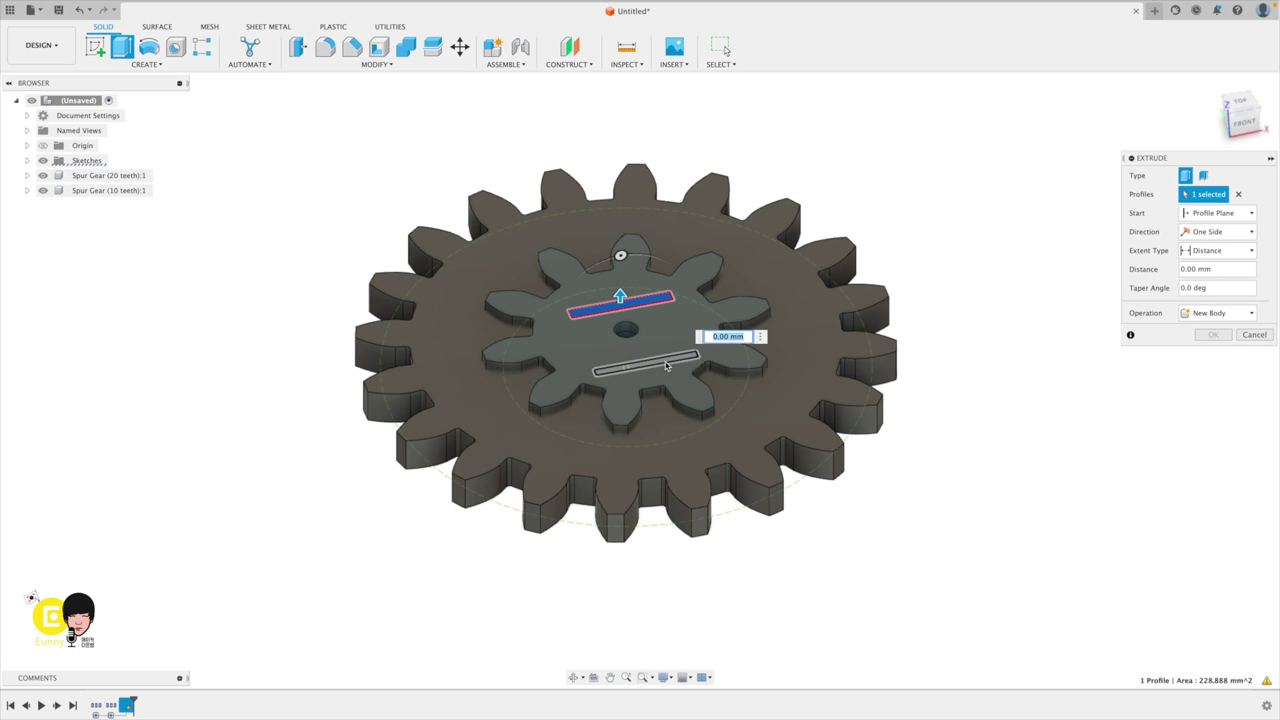
{"action": "left_click", "coordinate": [667, 365]}
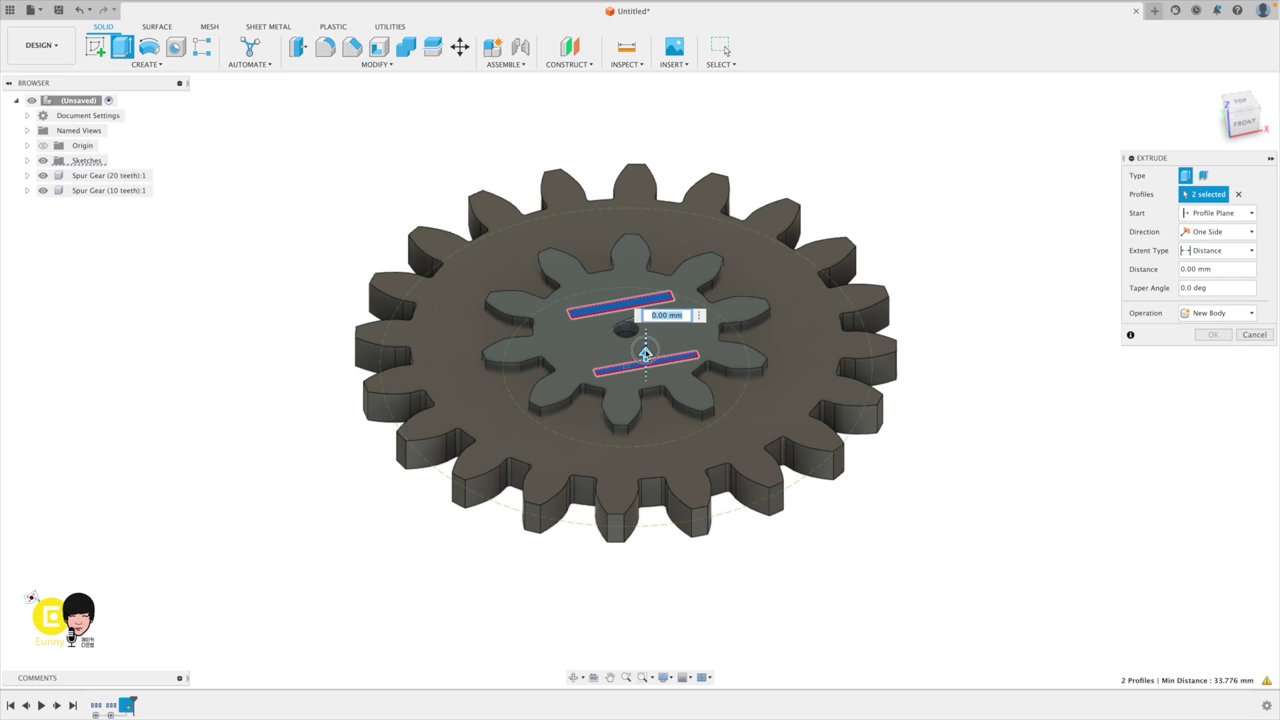
{"action": "left_click_drag", "start_coordinate": [645, 355], "coordinate": [645, 337]}
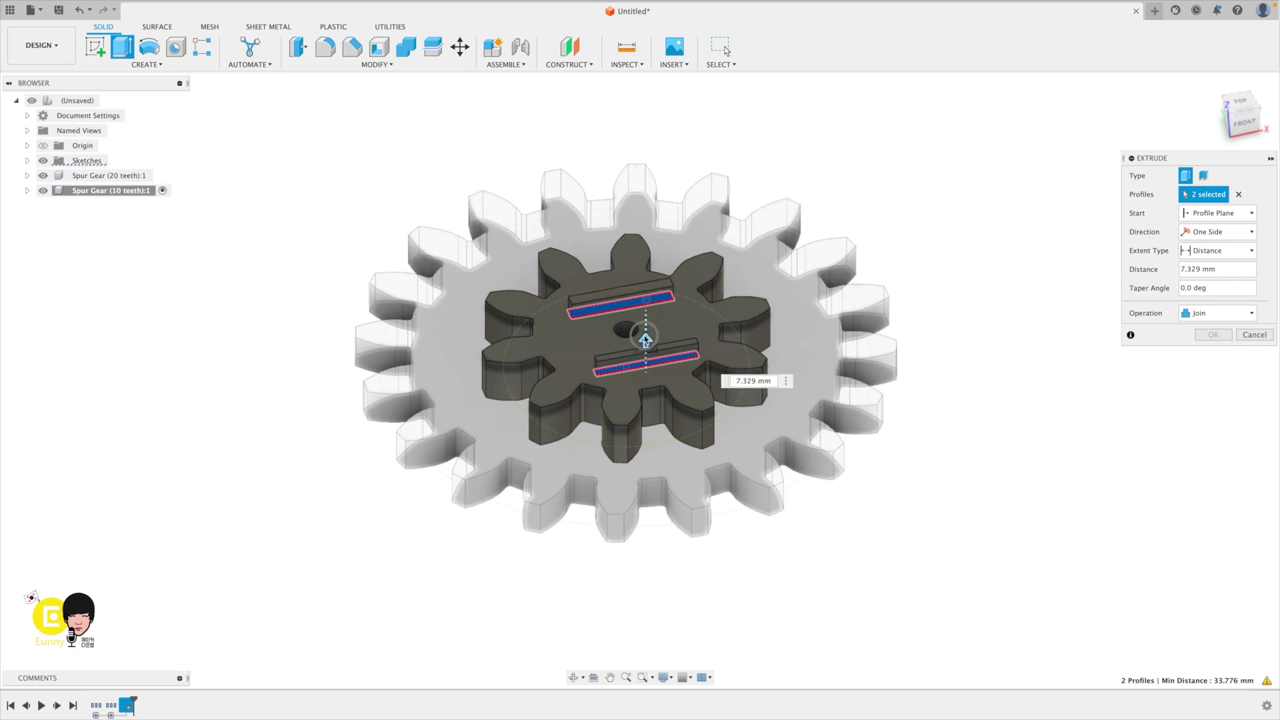
{"action": "left_click", "coordinate": [1225, 314]}
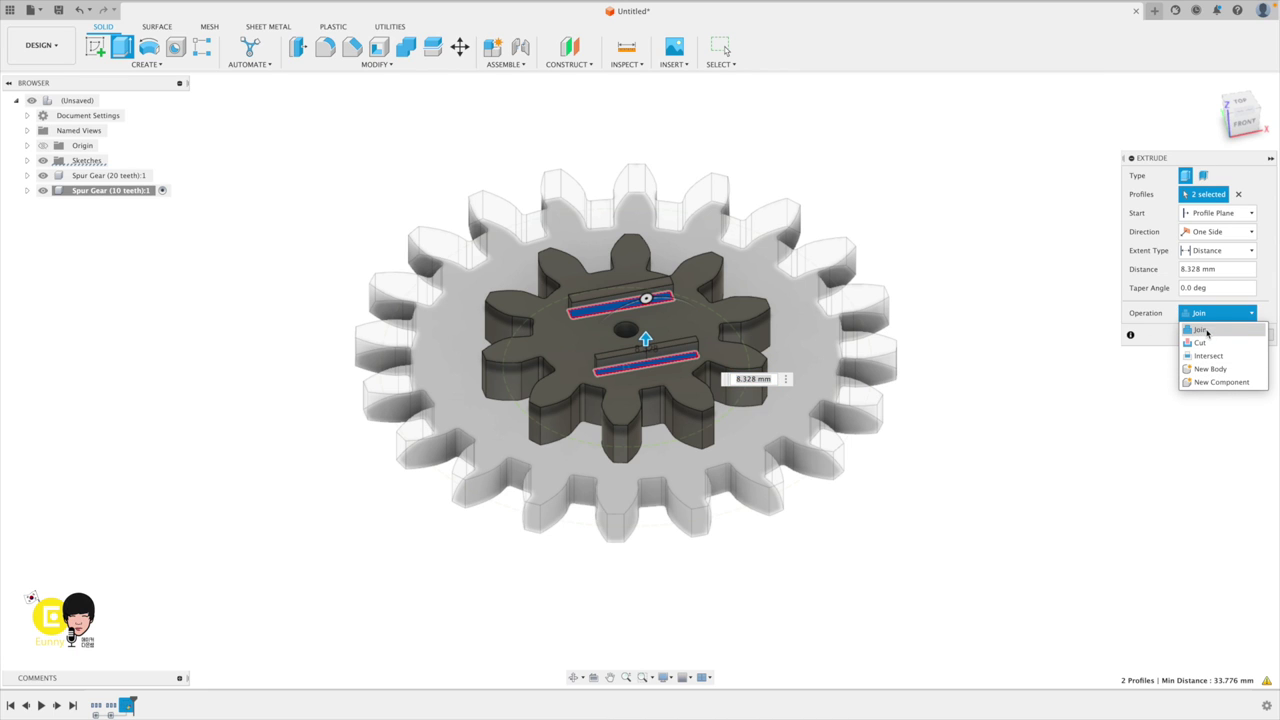
{"action": "left_click", "coordinate": [1202, 330]}
{"action": "left_click", "coordinate": [1208, 336]}
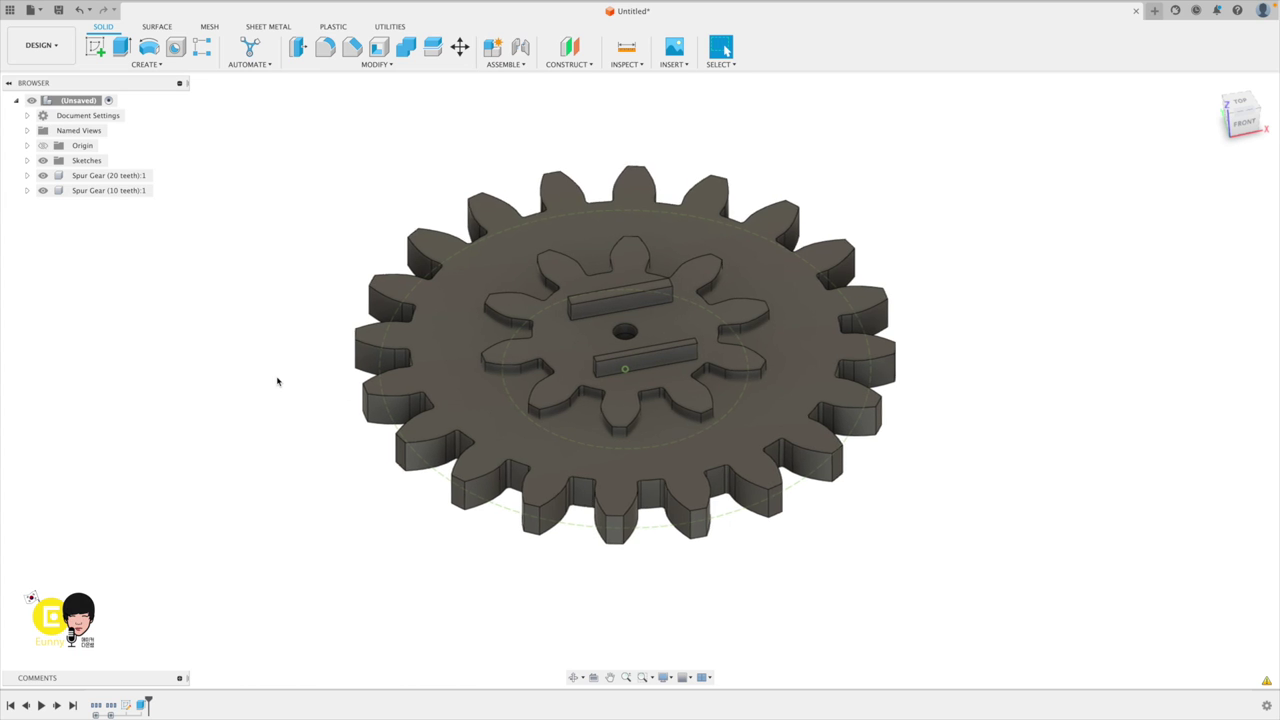
{"action": "left_click", "coordinate": [466, 414]}
Use Move/Copy on Spur Gear (10 teeth) to slide it along X and rotate it −17.9° to mesh.
{"action": "left_click", "coordinate": [240, 407]}
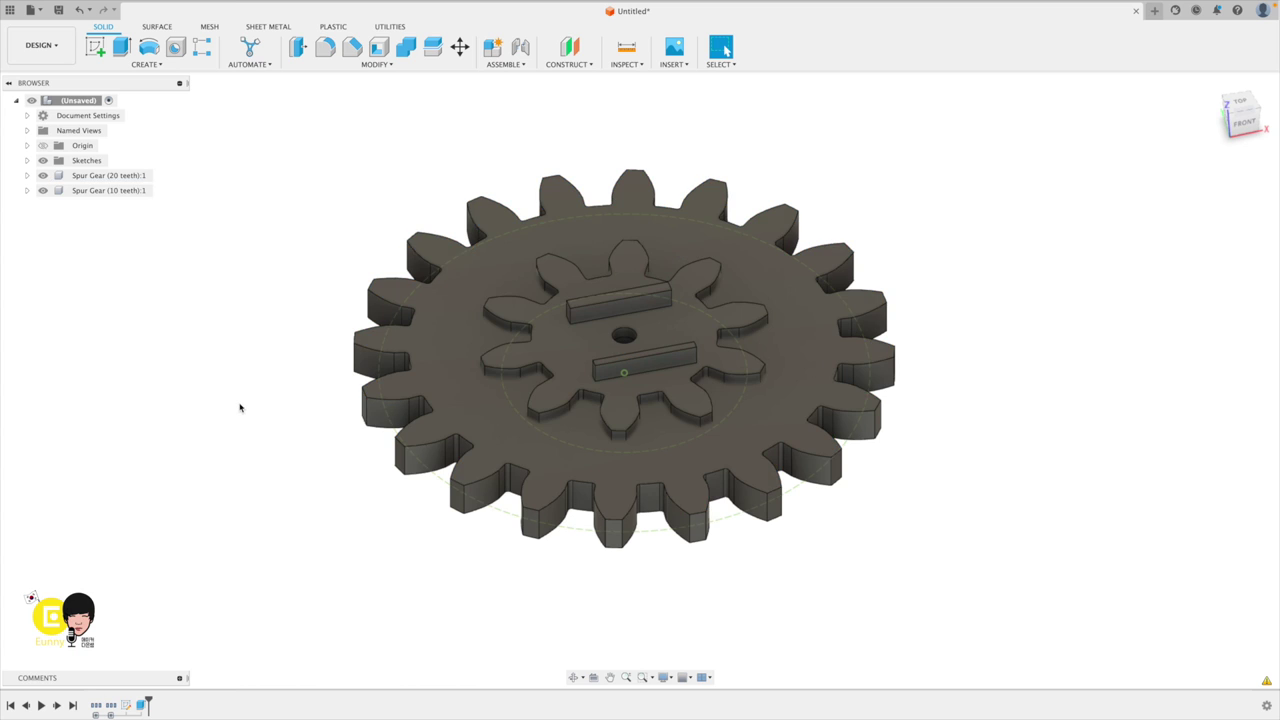
{"action": "left_click", "coordinate": [116, 177]}
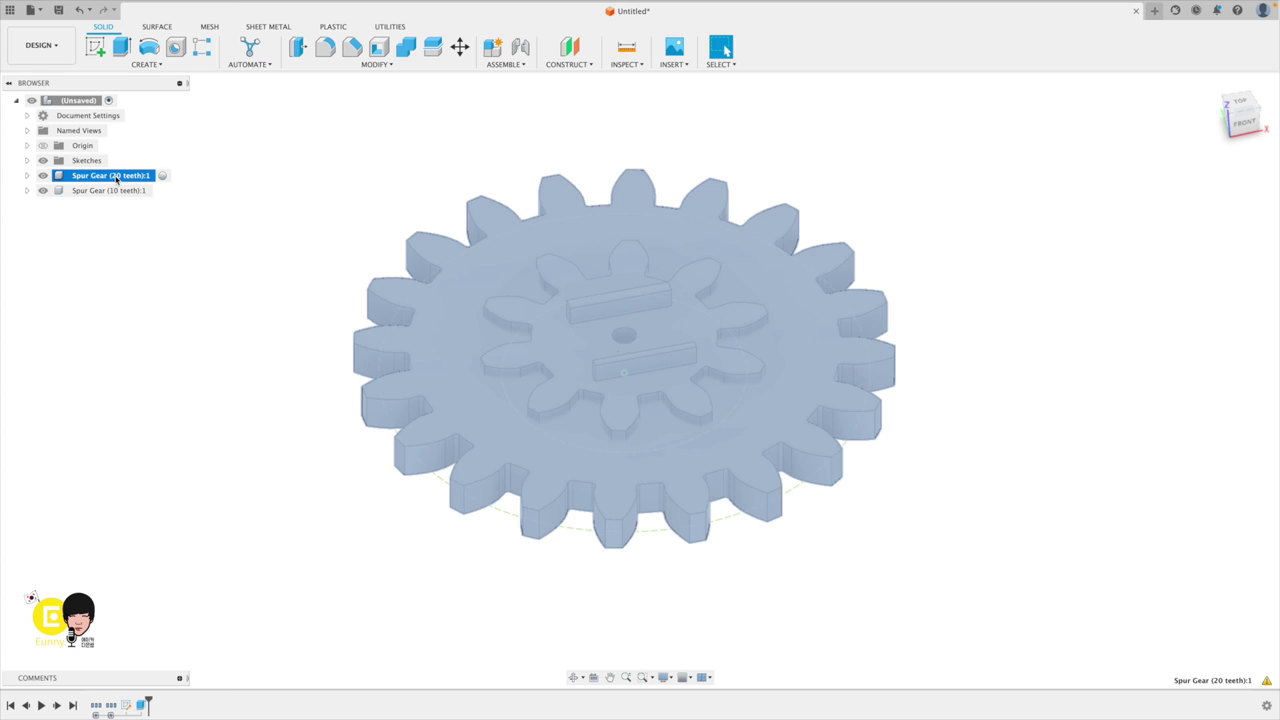
{"action": "left_click", "coordinate": [114, 191]}
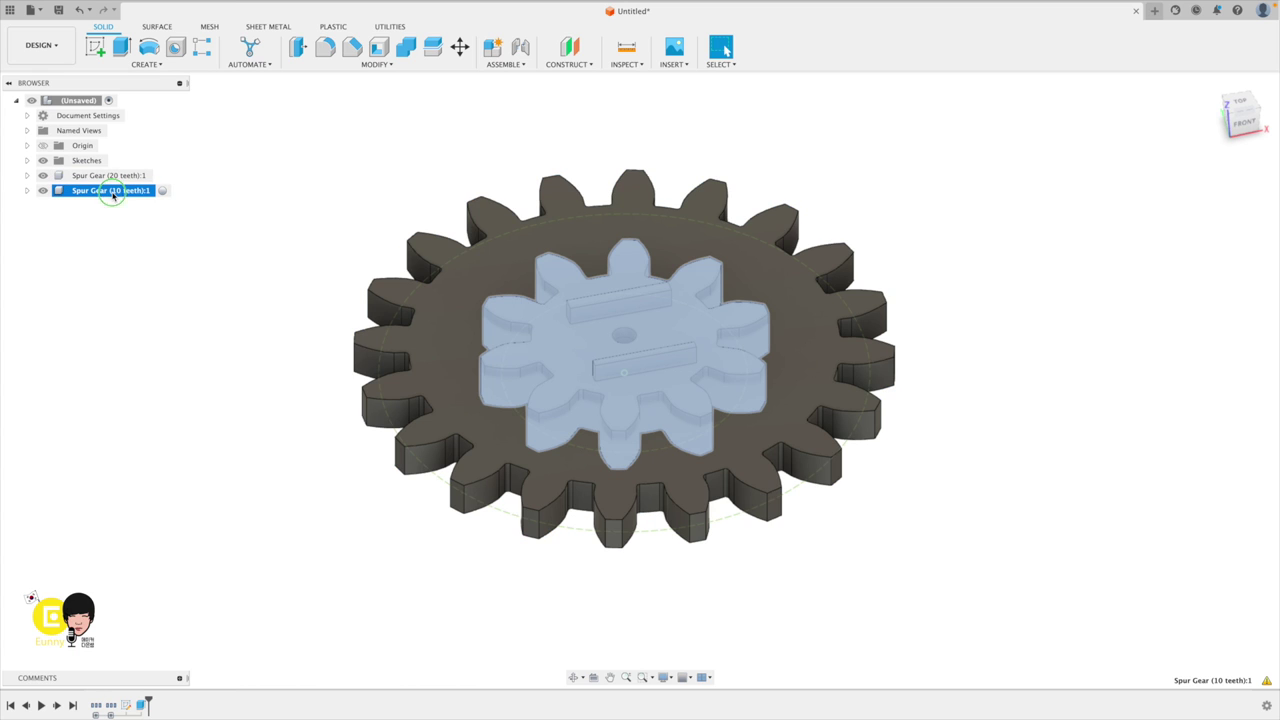
{"action": "right_click", "coordinate": [113, 193]}
{"action": "left_click", "coordinate": [143, 232]}
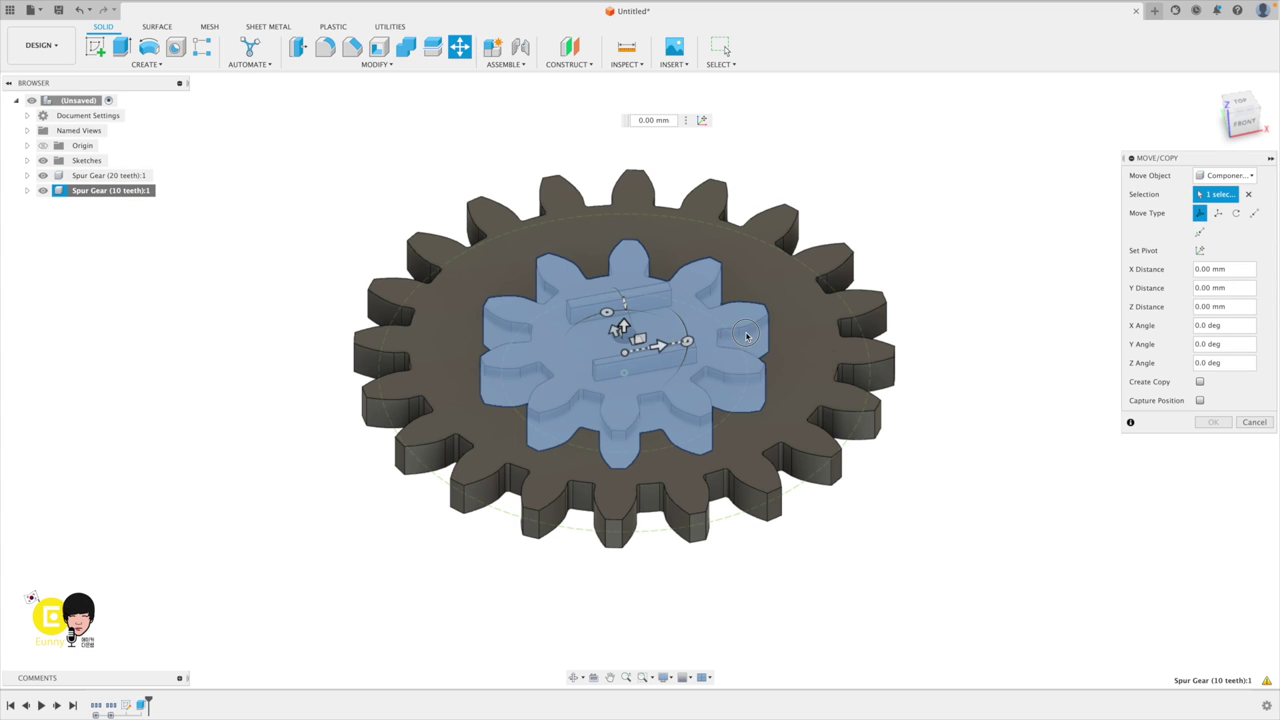
{"action": "mouse_move", "coordinate": [660, 345]}
{"action": "left_mouse_down"}
{"action": "mouse_move", "coordinate": [1040, 273]}
{"action": "mouse_move", "coordinate": [1020, 277]}
{"action": "left_mouse_up"}
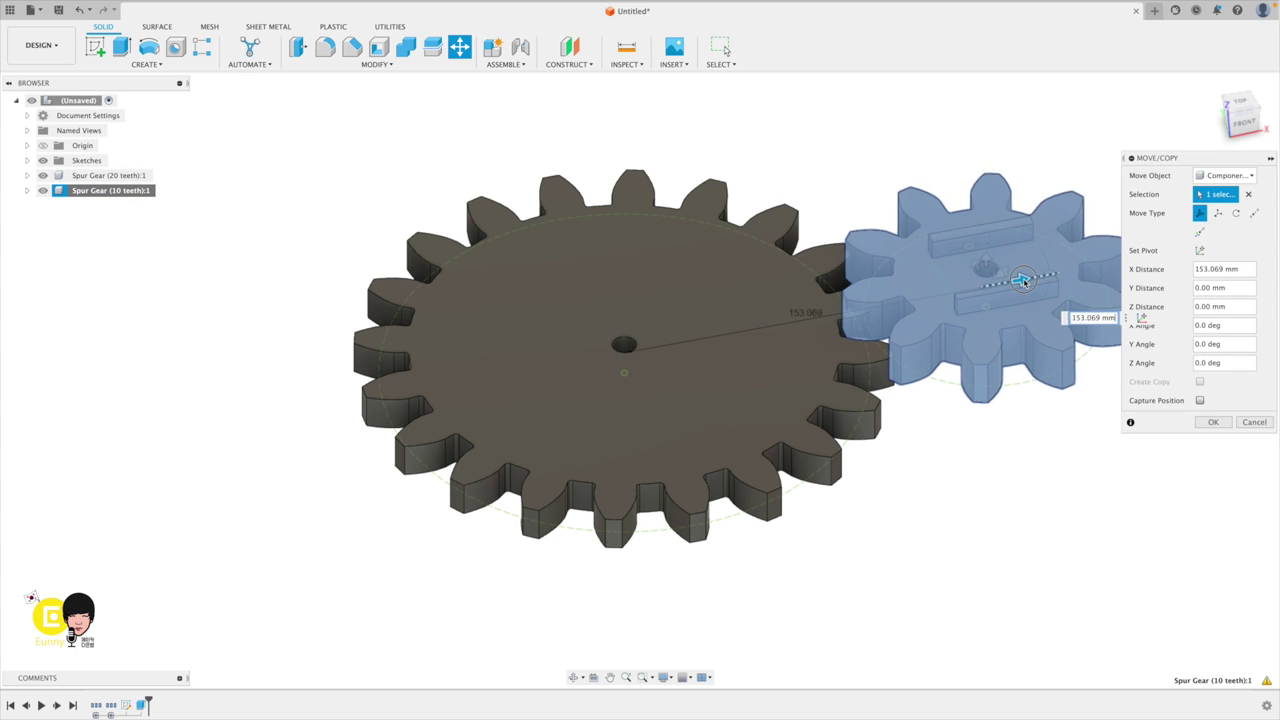
{"action": "key", "text": "t"}
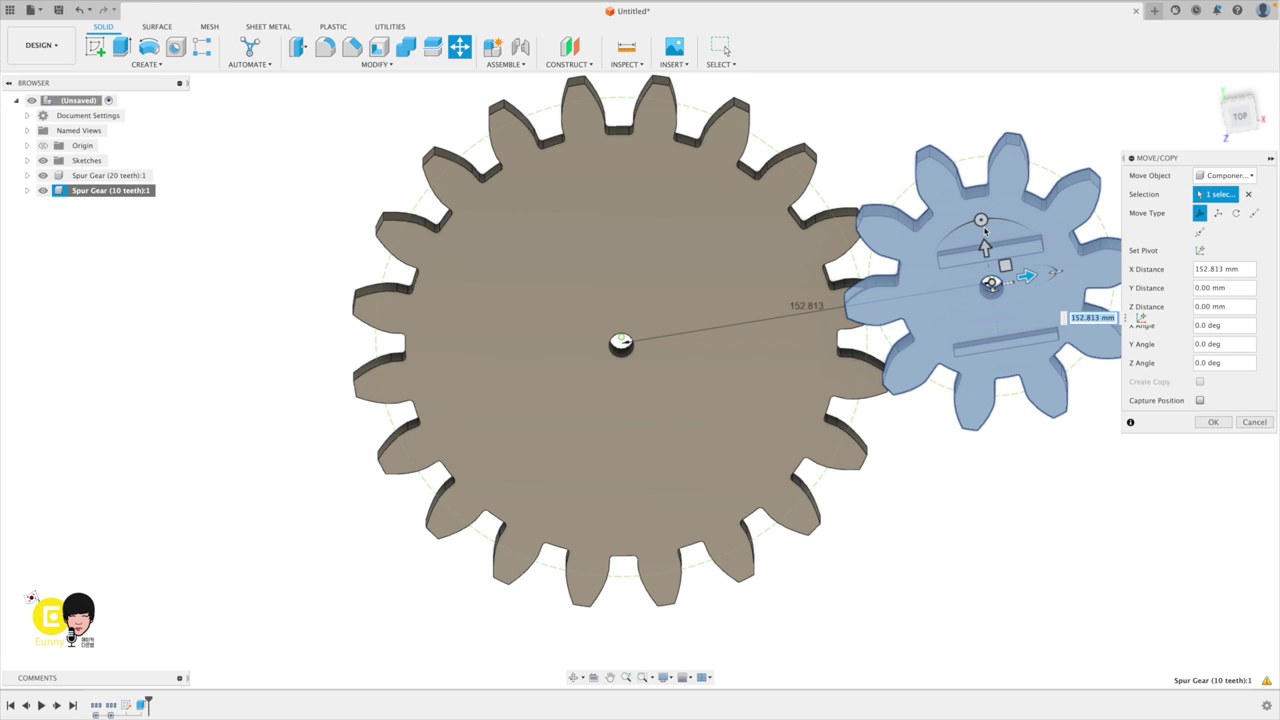
{"action": "left_click_drag", "start_coordinate": [981, 220], "coordinate": [1002, 214]}
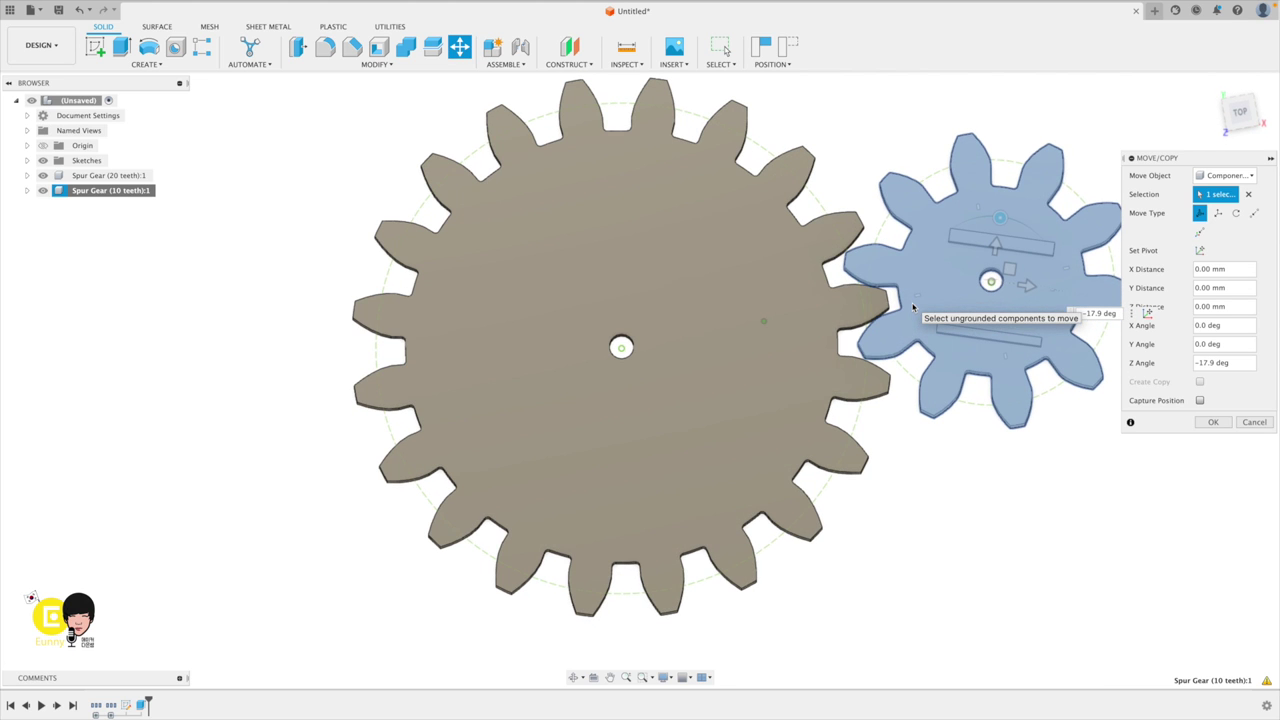
{"action": "left_click", "coordinate": [1240, 114]}
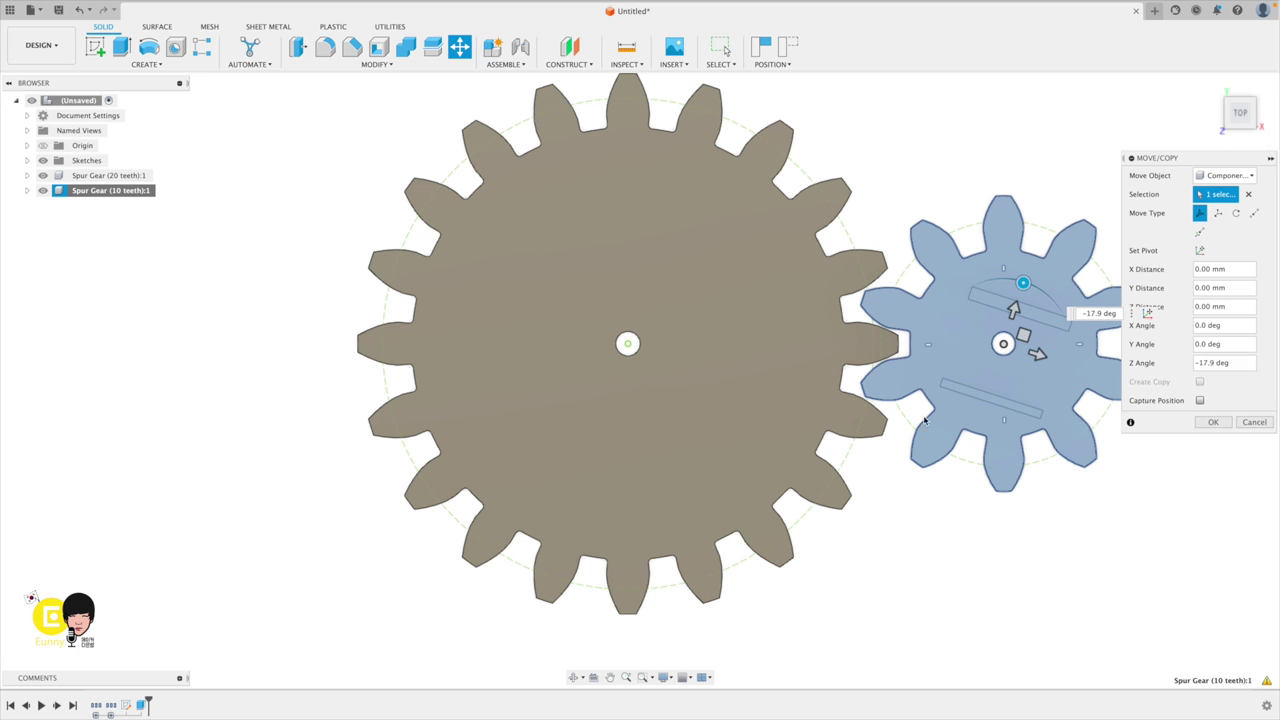
{"action": "left_click", "coordinate": [1212, 422]}
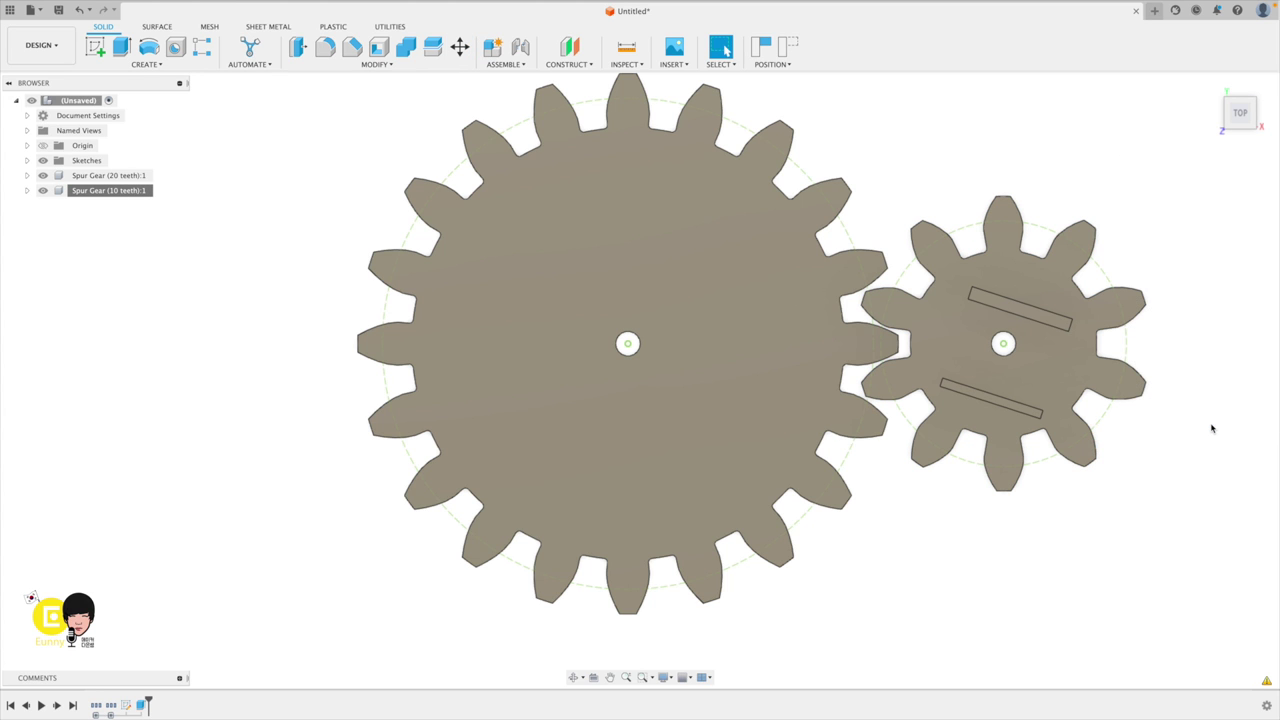
{"action": "key", "text": "F6"}
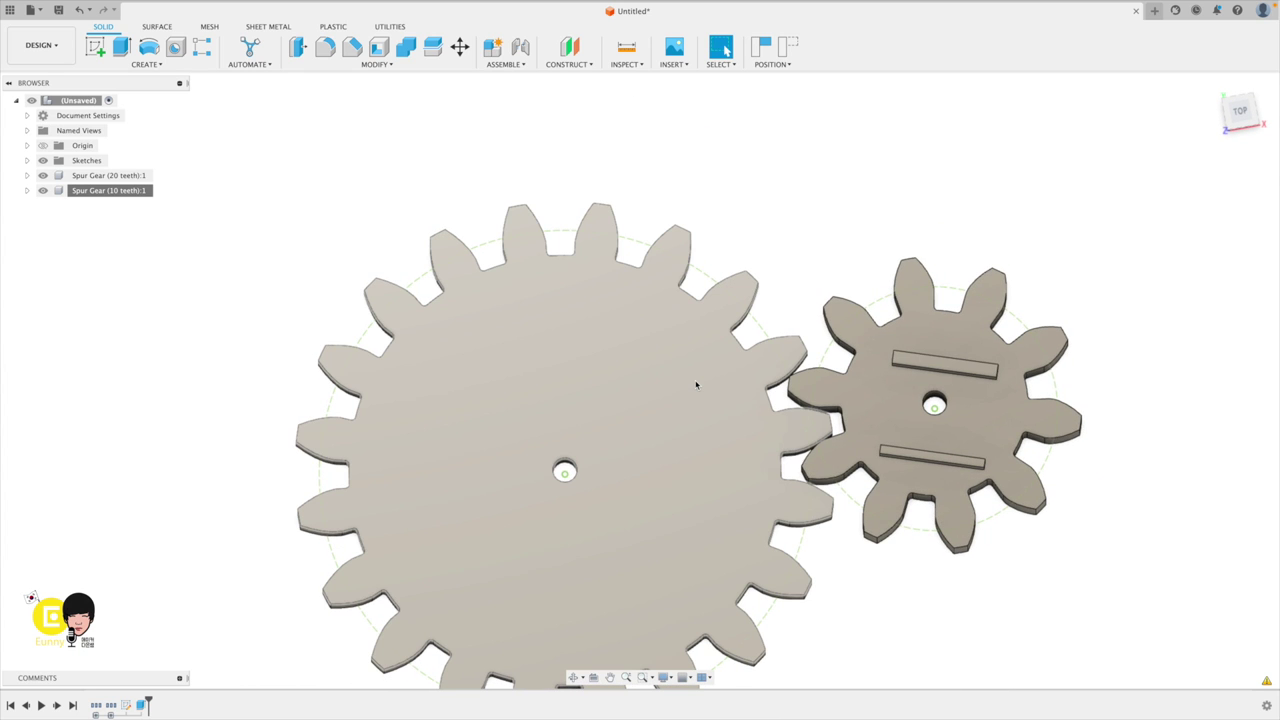
{"action": "scroll", "coordinate": [695, 384], "scroll_direction": "down", "scroll_amount": 3}
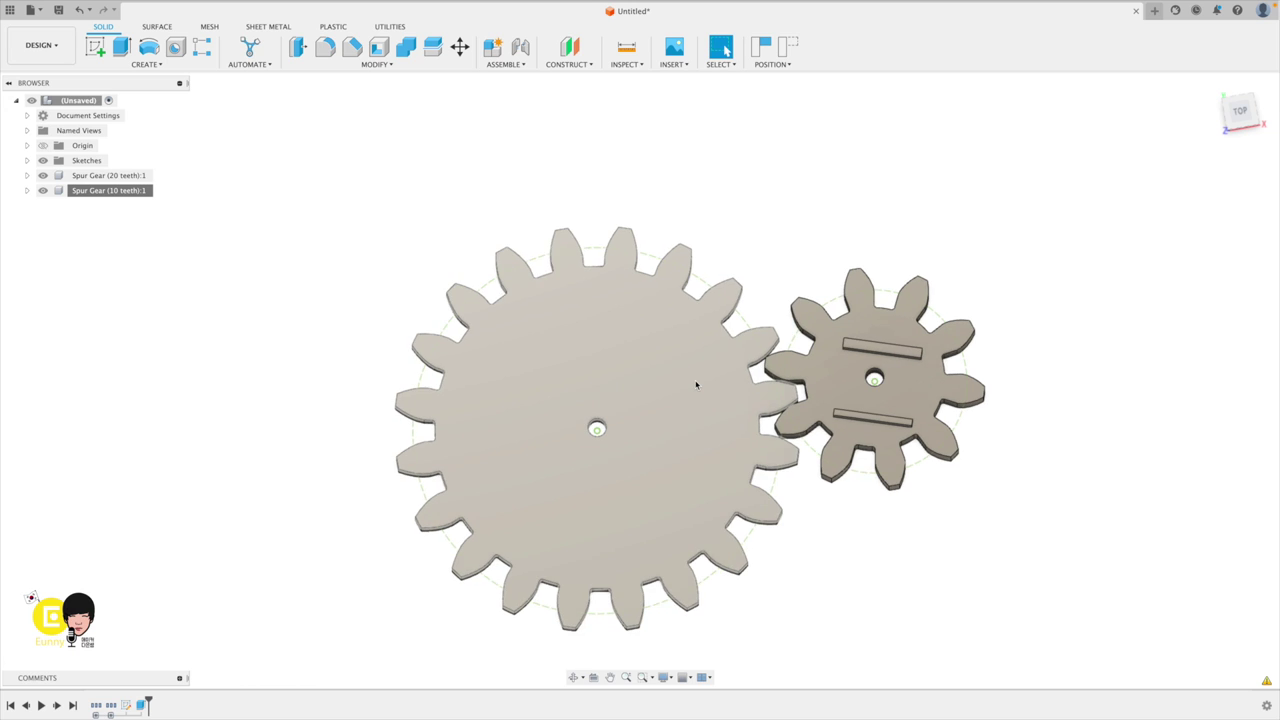
{"action": "scroll", "coordinate": [868, 498], "scroll_direction": "down", "scroll_amount": 3}
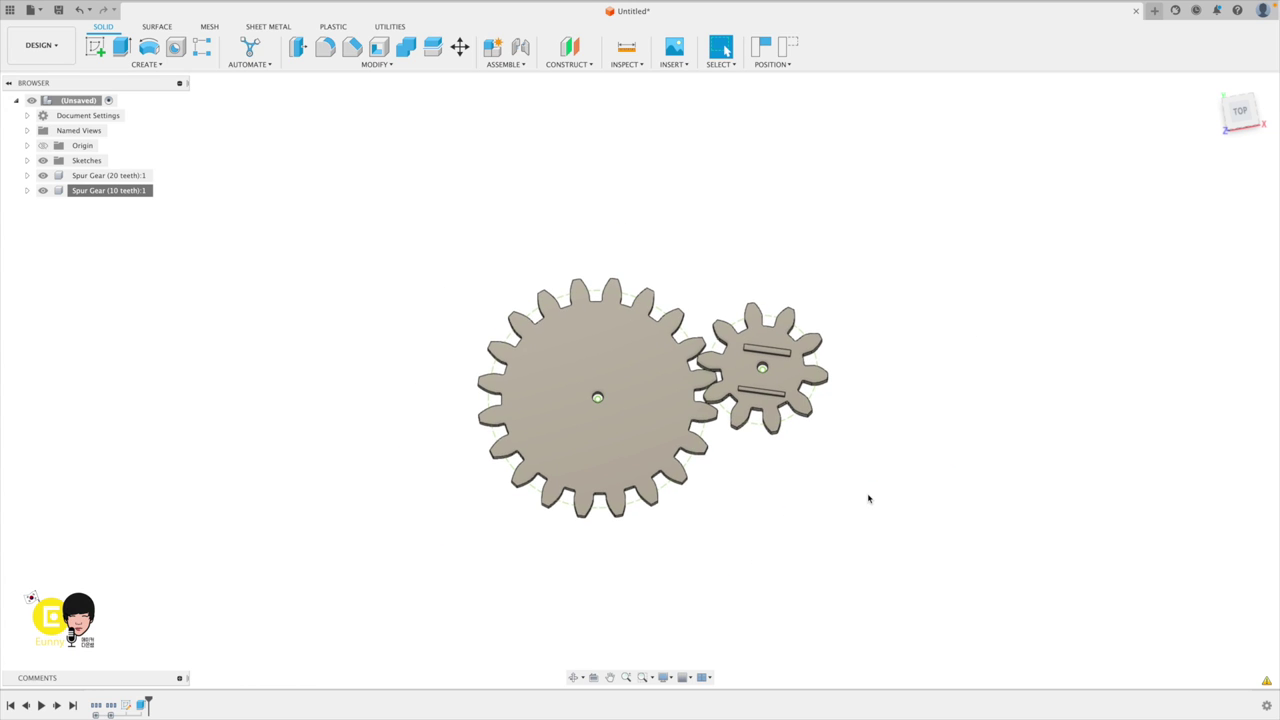
{"action": "left_click", "coordinate": [560, 321]}
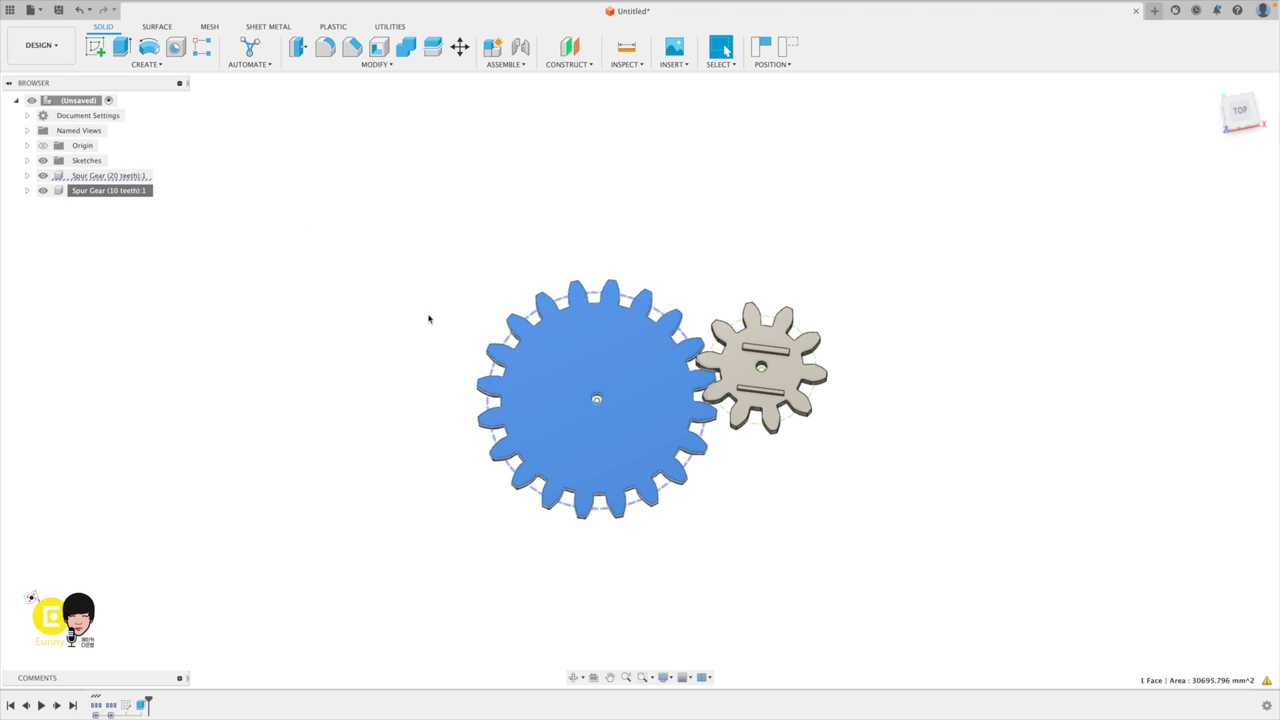
{"action": "mouse_move", "coordinate": [108, 190]}
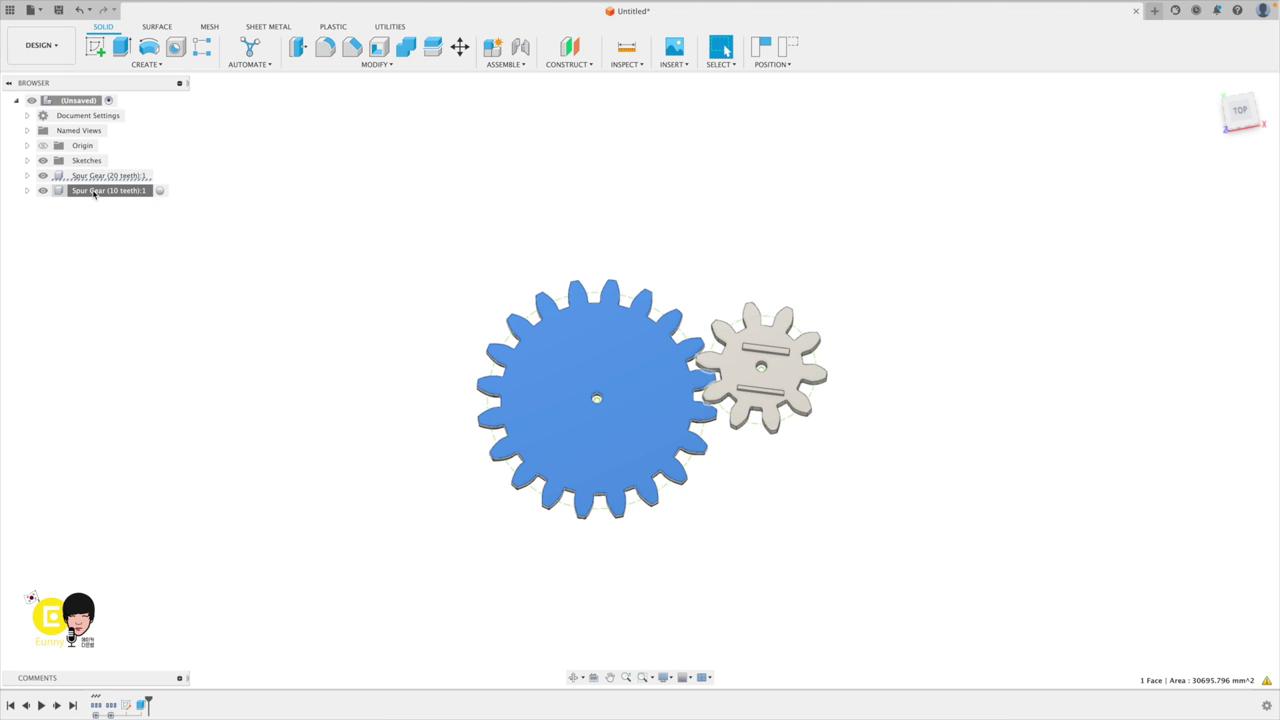
{"action": "left_click", "coordinate": [100, 191]}
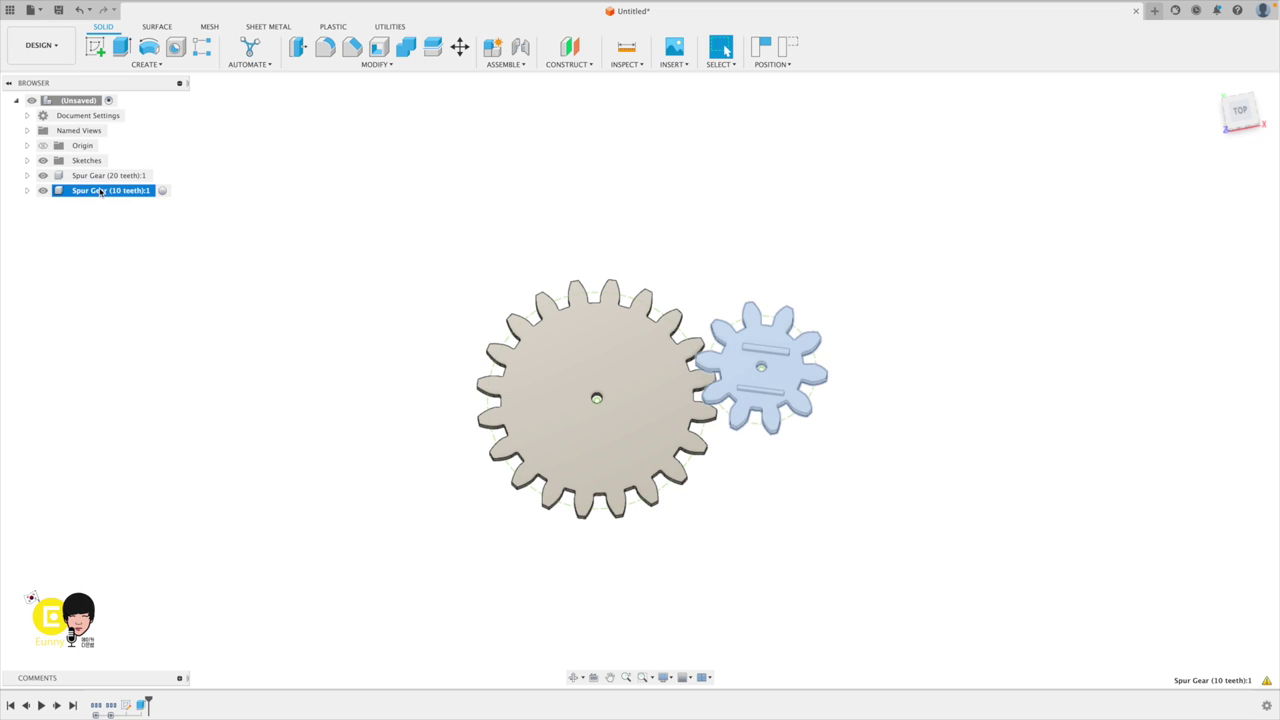
Save Spur Gear (10 teeth) as a binary STL mesh with High refinement.
{"action": "right_click", "coordinate": [100, 191]}
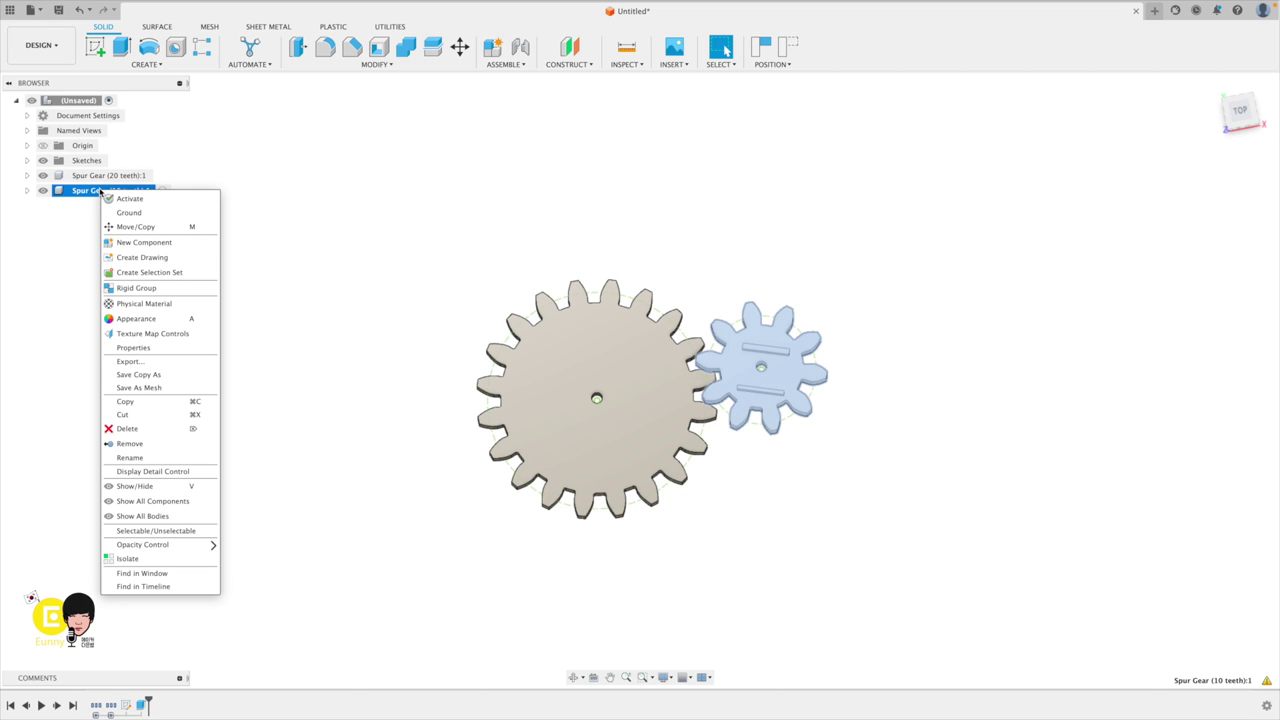
{"action": "left_click", "coordinate": [150, 390]}
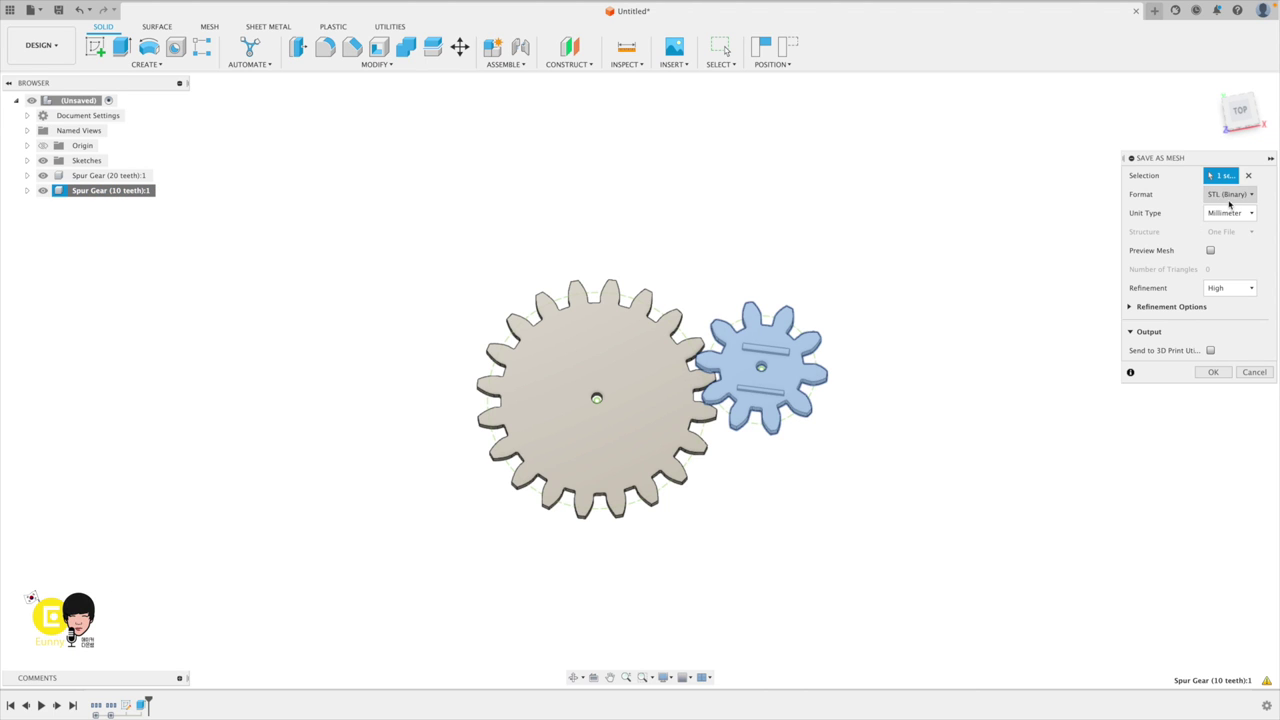
{"action": "left_click", "coordinate": [1230, 194]}
{"action": "left_click", "coordinate": [1258, 225]}
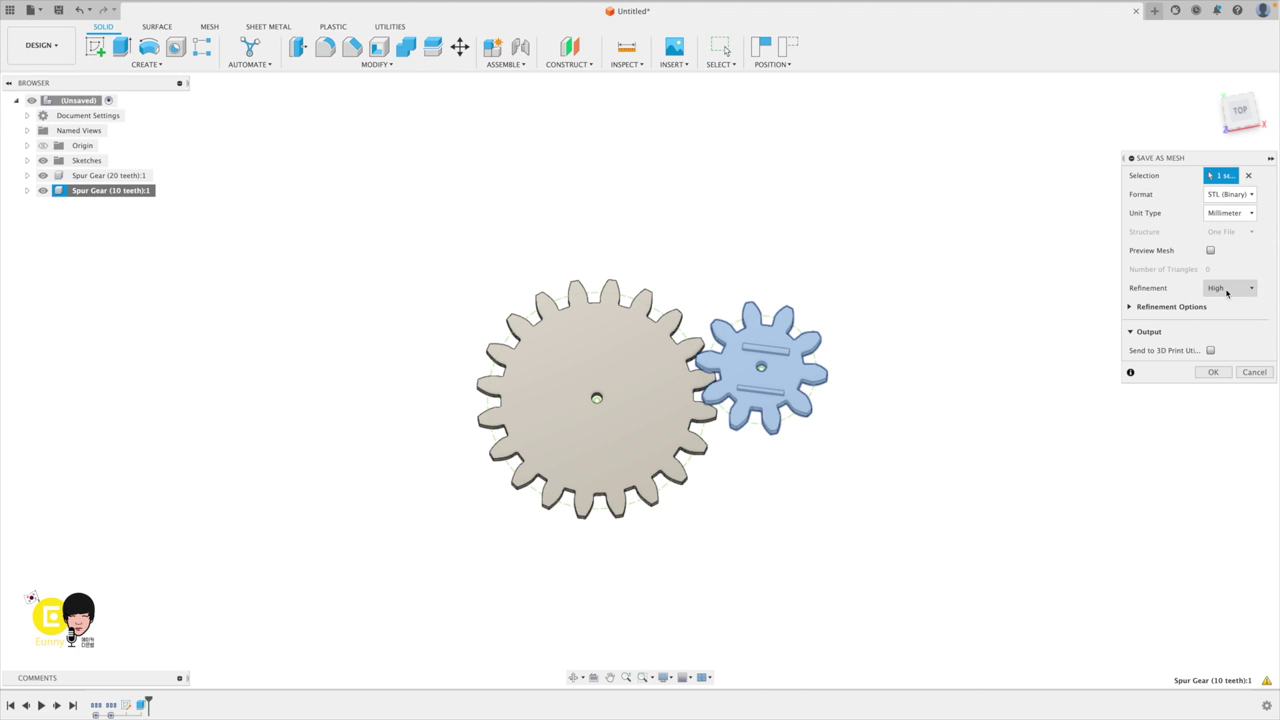
{"action": "left_click", "coordinate": [1217, 375]}
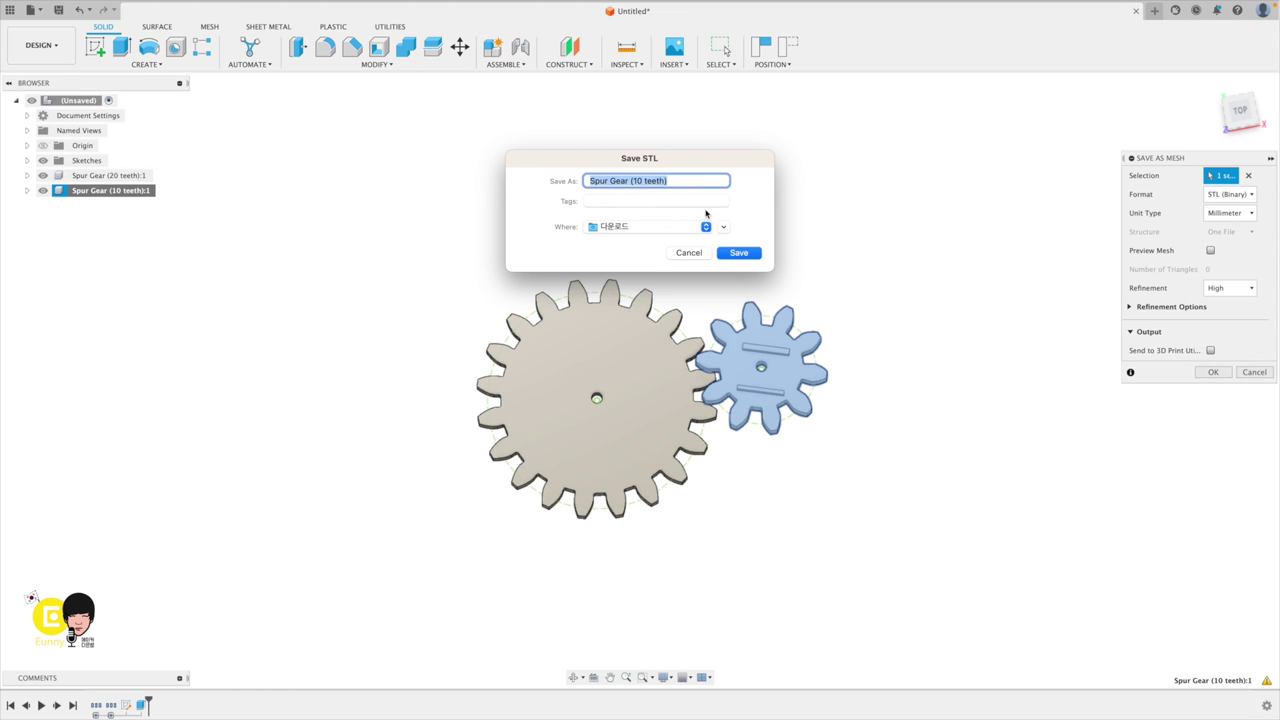
{"action": "left_click", "coordinate": [738, 252]}
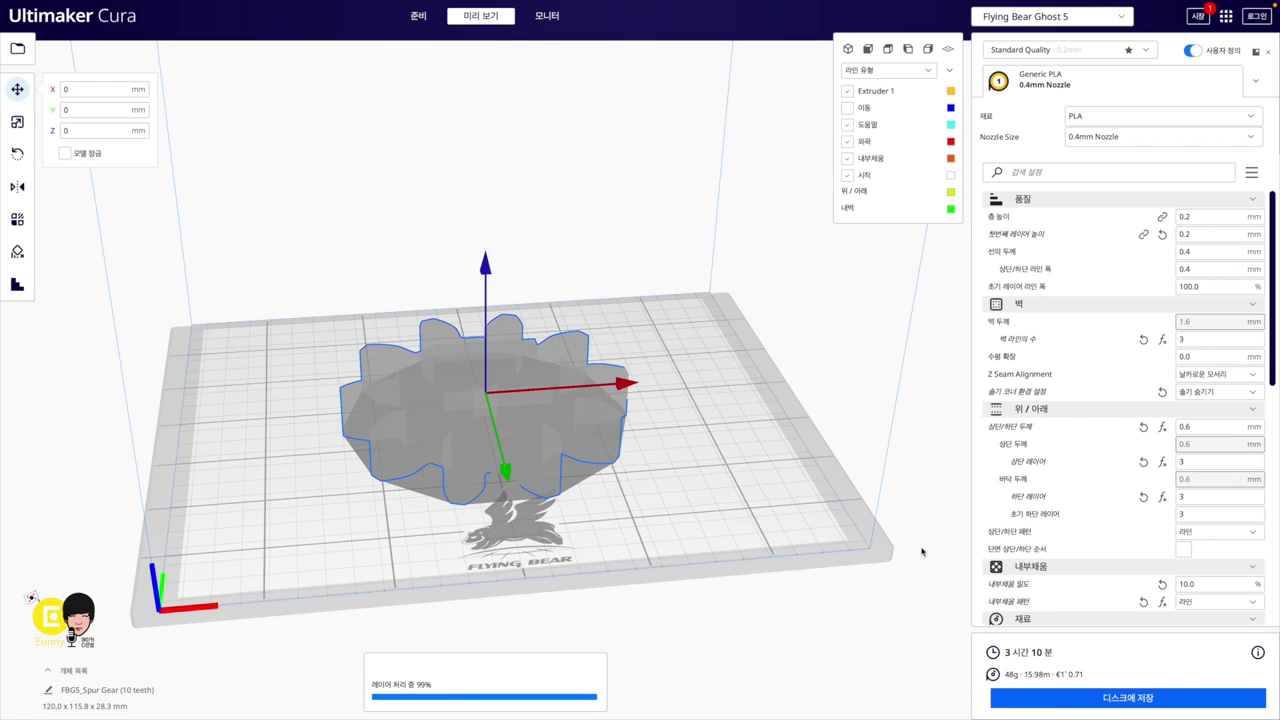
Scrub the layer slider and orbit the view to inspect the gear's sliced layers, lower to upper.
{"action": "mouse_move", "coordinate": [957, 665]}
{"action": "left_mouse_down"}
{"action": "mouse_move", "coordinate": [938, 648]}
{"action": "mouse_move", "coordinate": [922, 522]}
{"action": "left_mouse_up"}
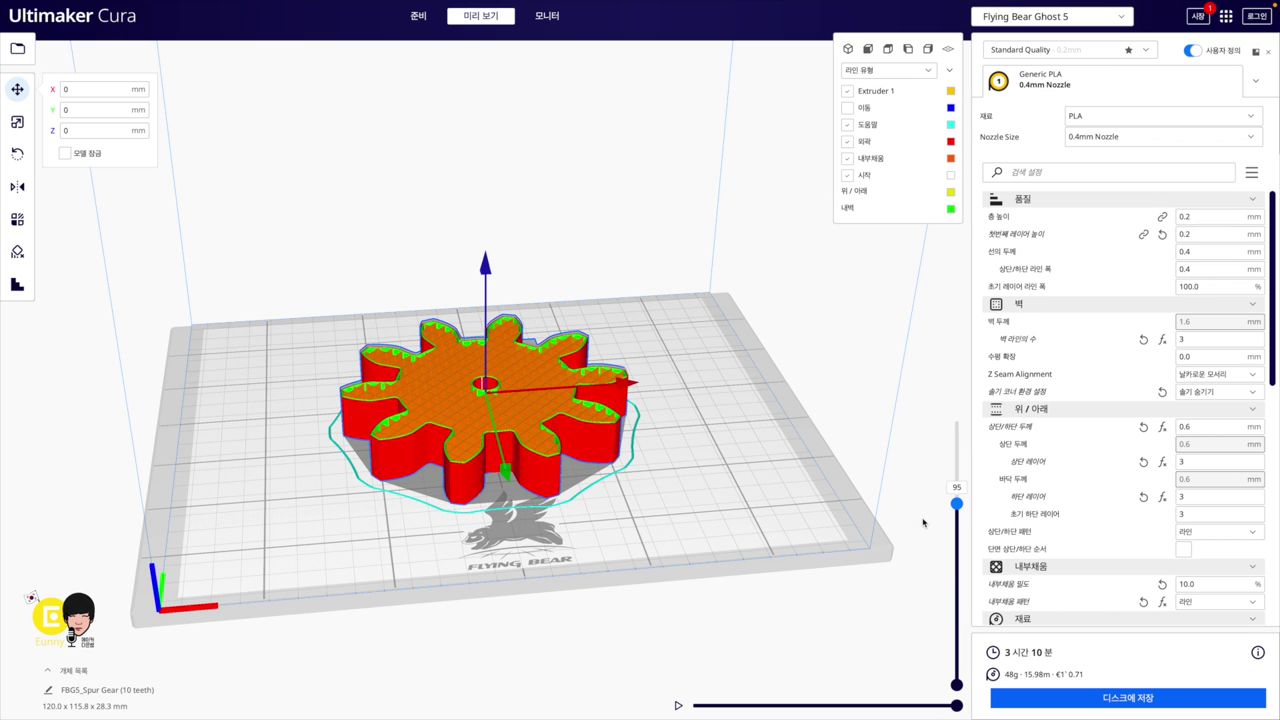
{"action": "right_click_drag", "start_coordinate": [786, 437], "coordinate": [787, 489]}
{"action": "left_click_drag", "start_coordinate": [956, 504], "coordinate": [955, 327]}
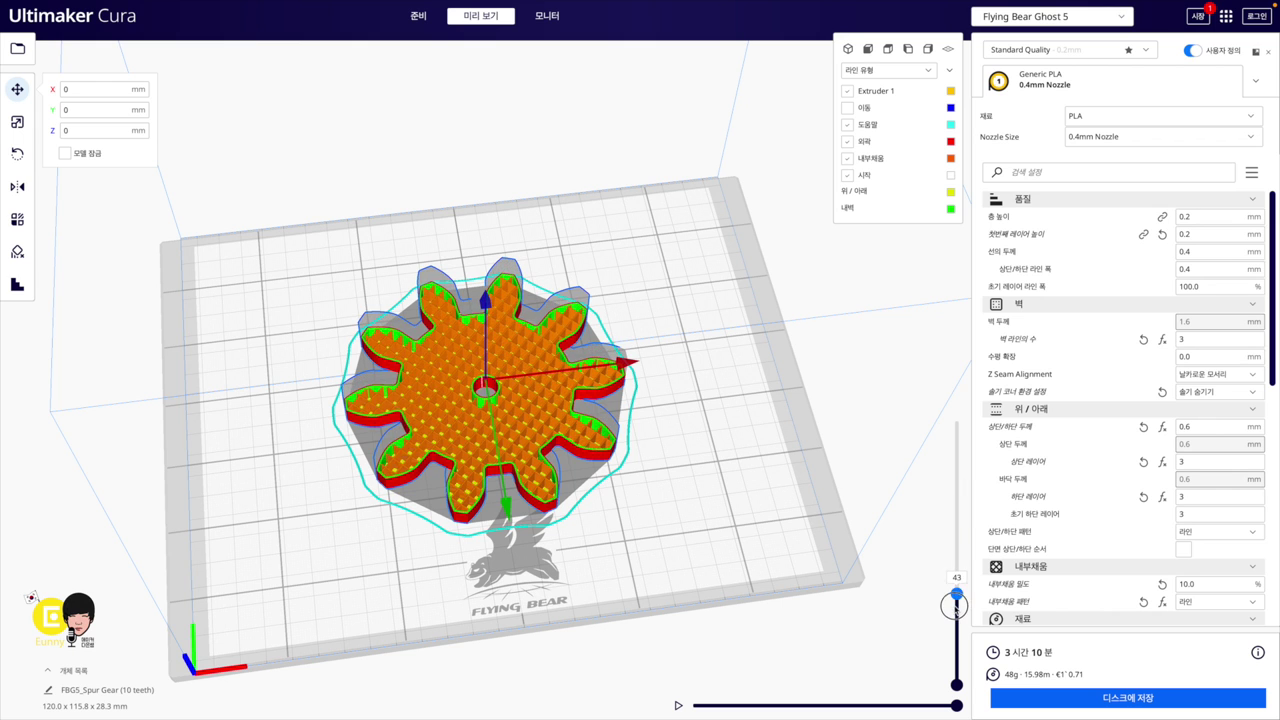